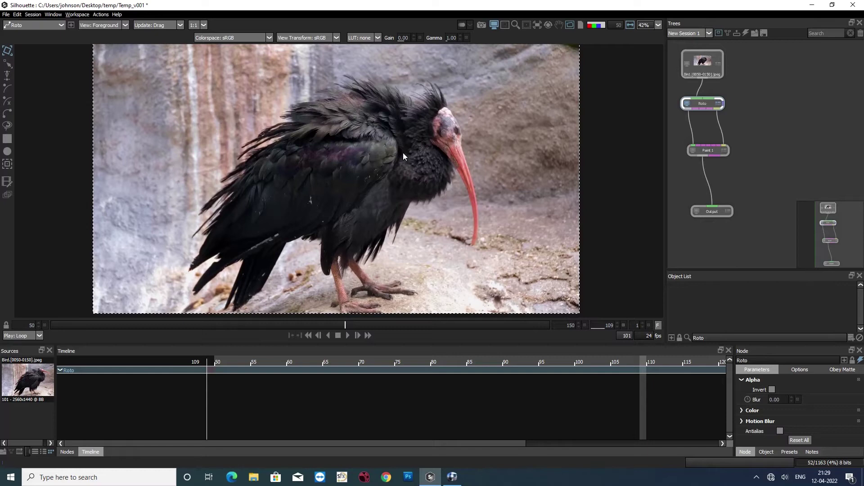
# Draw a rectangular roto shape on the rock background to the right of the bird's head.
pyautogui.press('f')
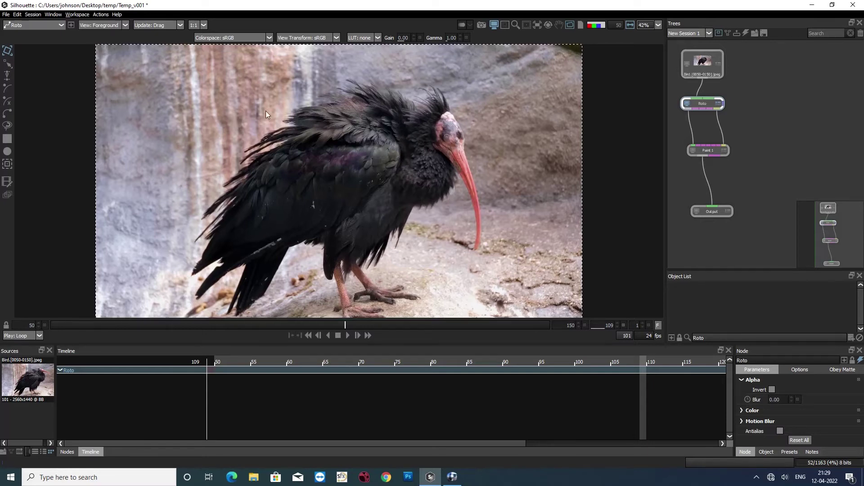
pyautogui.moveTo(317, 147); pyautogui.dragTo(311, 130)
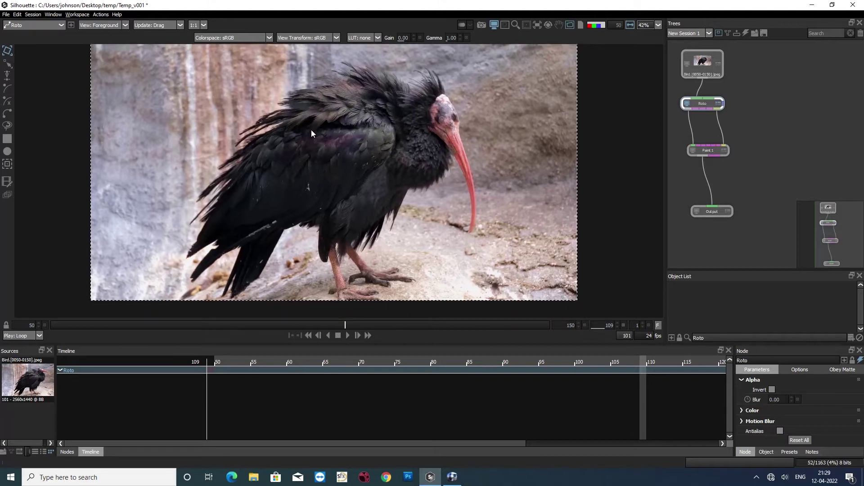
pyautogui.moveTo(443, 148); pyautogui.dragTo(375, 146)
pyautogui.click(7, 139)
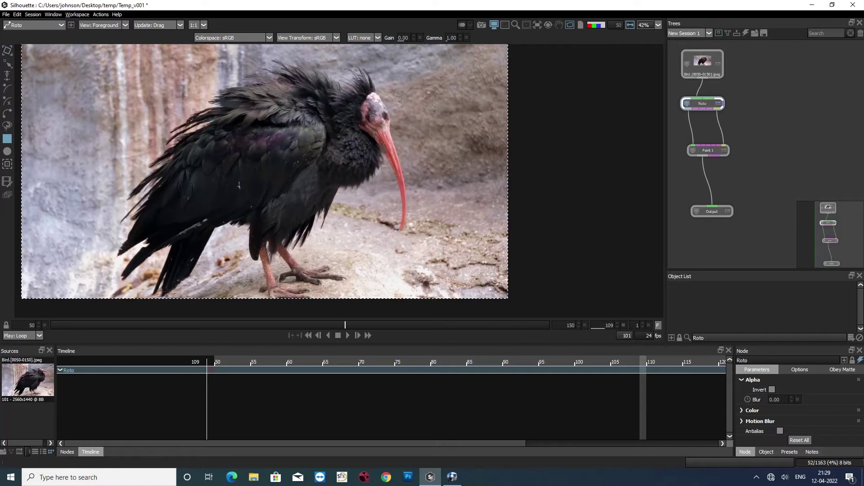
pyautogui.moveTo(399, 96); pyautogui.dragTo(478, 157)
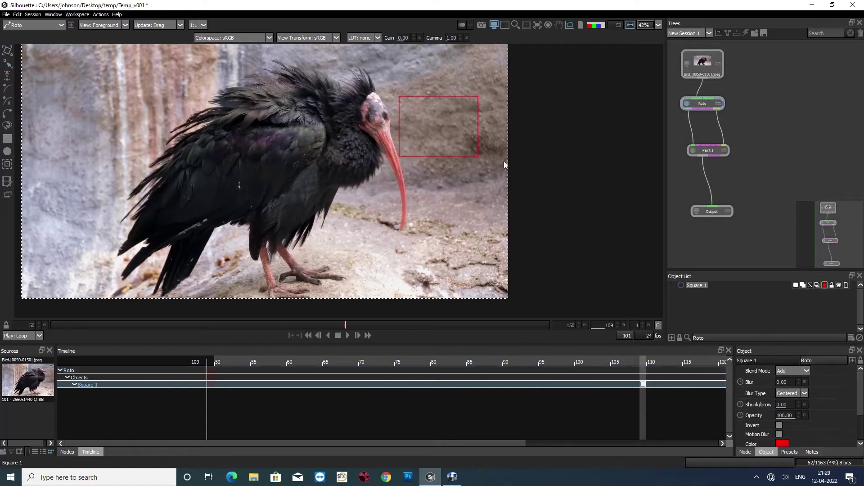
# Enable Obey Alpha in the Paint 1 node and fill the roto rectangle with white using the Color brush at size 227.90.
pyautogui.click(704, 155)
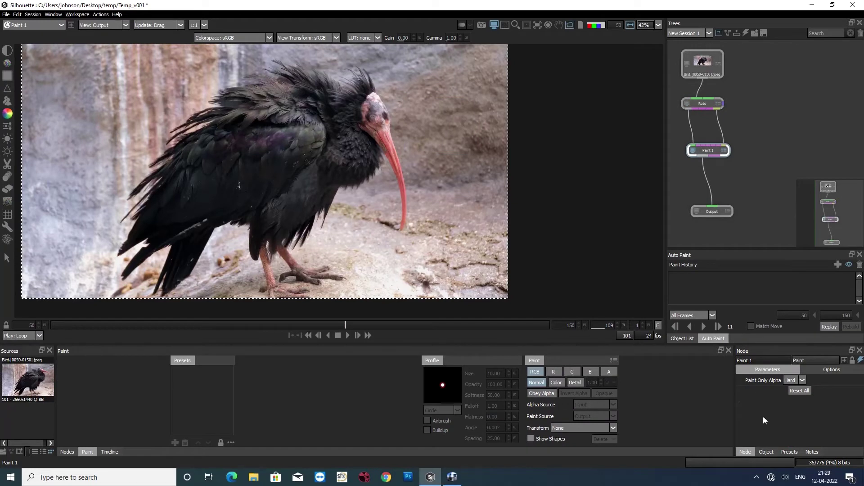
pyautogui.click(531, 394)
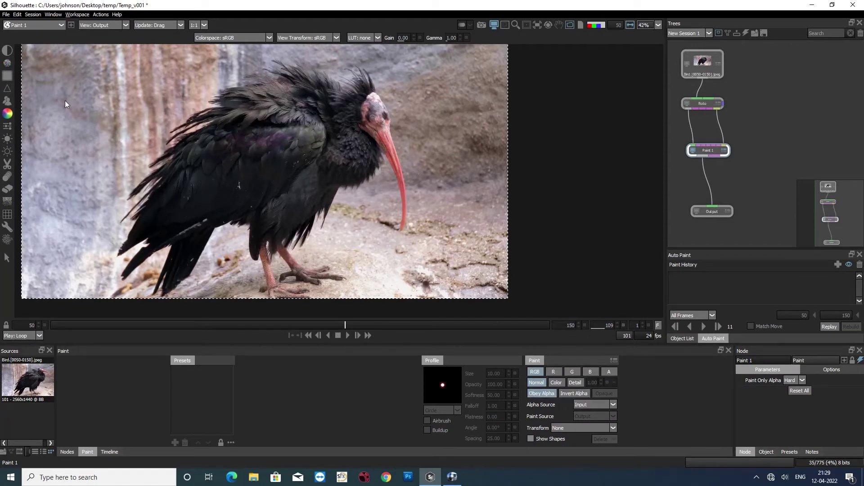
pyautogui.click(7, 113)
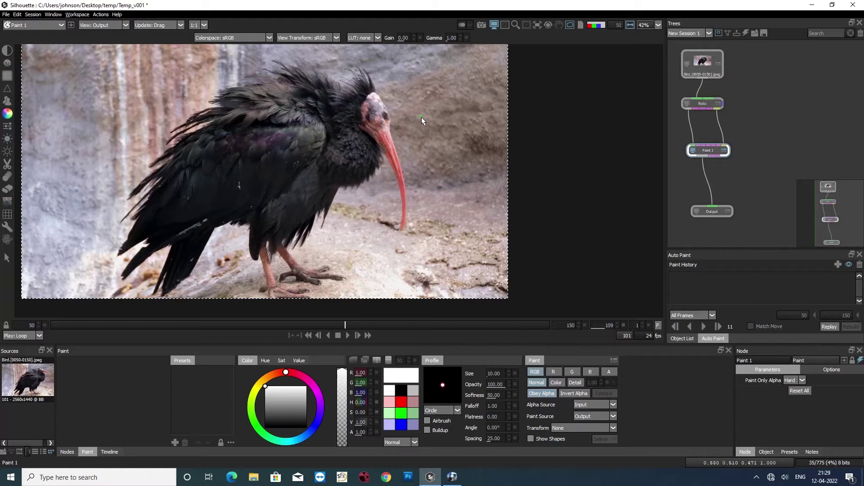
pyautogui.moveTo(422, 115)
pyautogui.mouseDown()
pyautogui.moveTo(462, 98)
pyautogui.moveTo(394, 94)
pyautogui.moveTo(429, 152)
pyautogui.moveTo(450, 123)
pyautogui.moveTo(380, 109)
pyautogui.moveTo(380, 149)
pyautogui.moveTo(462, 150)
pyautogui.moveTo(470, 120)
pyautogui.moveTo(424, 110)
pyautogui.moveTo(421, 140)
pyautogui.moveTo(458, 151)
pyautogui.moveTo(482, 130)
pyautogui.moveTo(391, 132)
pyautogui.moveTo(394, 170)
pyautogui.moveTo(470, 123)
pyautogui.moveTo(416, 130)
pyautogui.mouseUp()
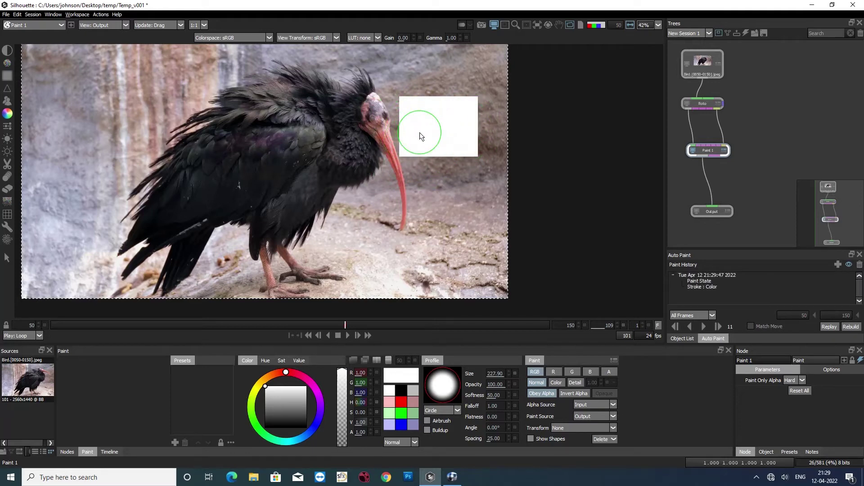
# Turn off Obey Alpha and paint a freehand white patch on the wall to the left of the bird.
pyautogui.scroll(-2, 361, 115)
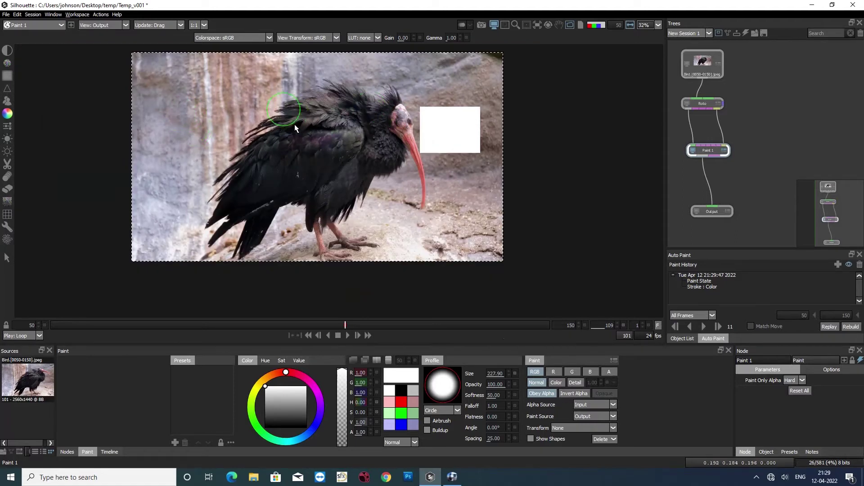
pyautogui.click(539, 393)
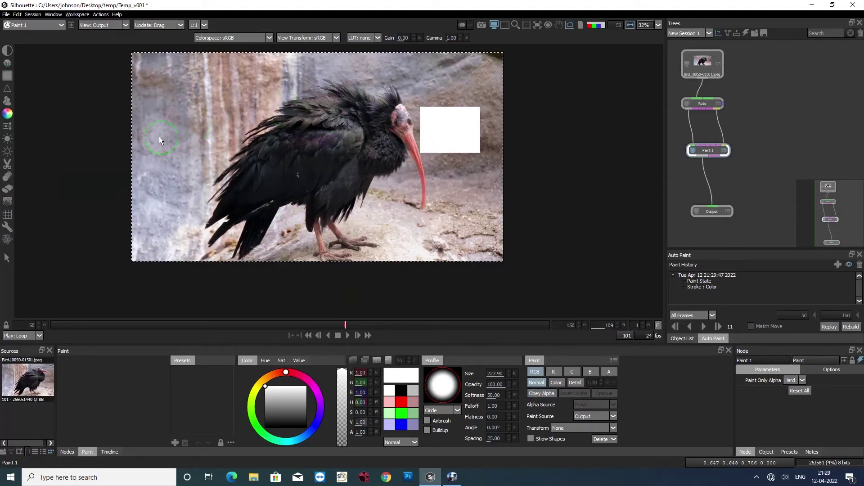
pyautogui.moveTo(150, 102)
pyautogui.mouseDown()
pyautogui.moveTo(187, 110)
pyautogui.moveTo(162, 119)
pyautogui.moveTo(163, 151)
pyautogui.moveTo(183, 131)
pyautogui.mouseUp()
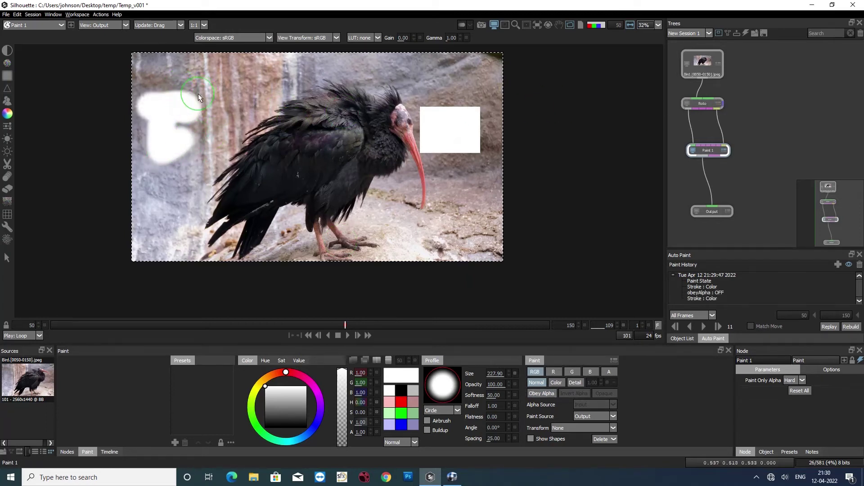
# Draw a second rectangle in the Roto node around the white patch left of the bird.
pyautogui.click(716, 104)
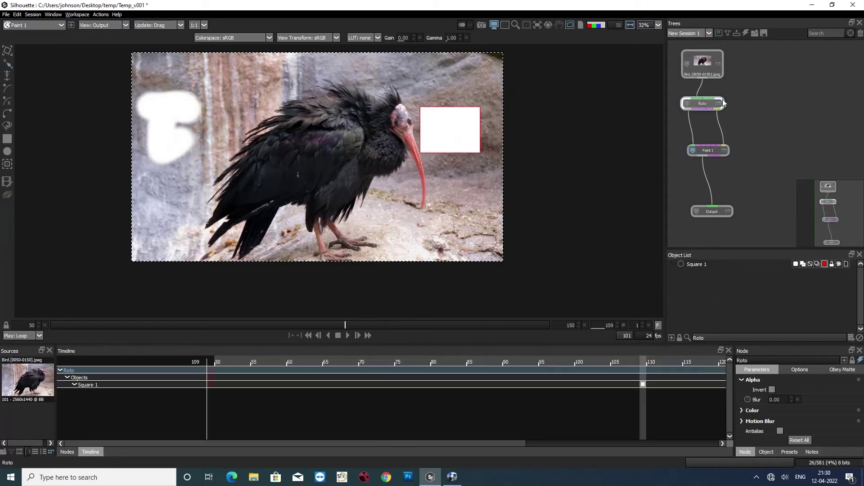
pyautogui.click(7, 139)
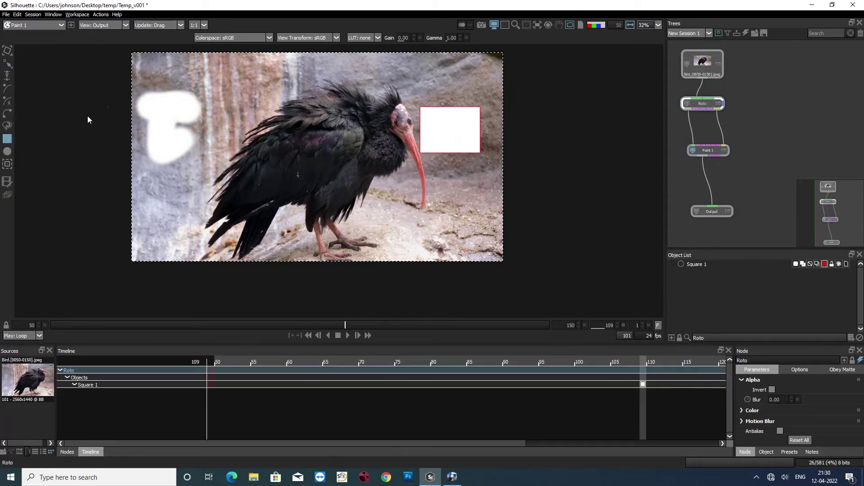
pyautogui.moveTo(136, 87)
pyautogui.mouseDown()
pyautogui.moveTo(197, 169)
pyautogui.moveTo(209, 170)
pyautogui.mouseUp()
# Re-enable Obey Alpha in Paint 1, fill the second rectangle with white, and inspect the alpha channel.
pyautogui.click(717, 150)
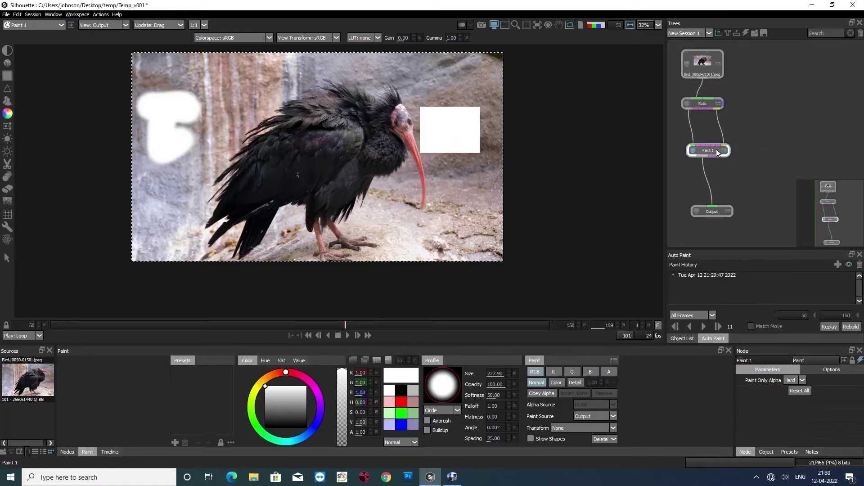
pyautogui.click(540, 393)
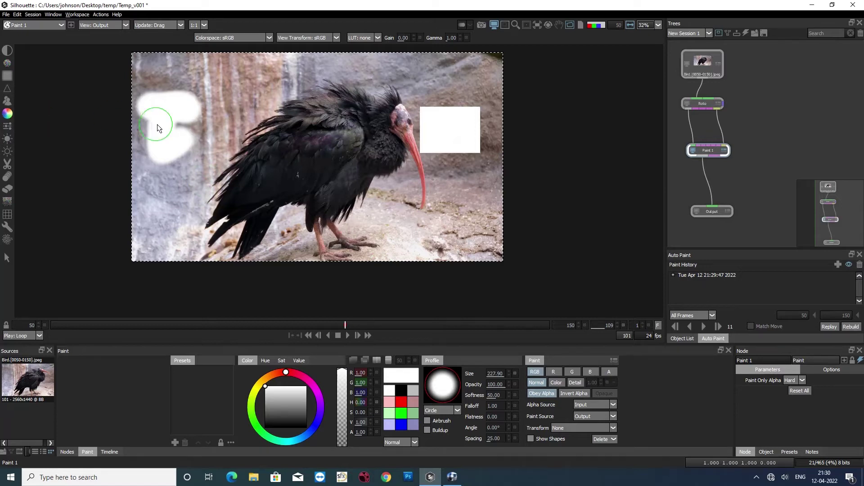
pyautogui.moveTo(158, 105)
pyautogui.mouseDown()
pyautogui.moveTo(131, 154)
pyautogui.moveTo(133, 171)
pyautogui.moveTo(199, 123)
pyautogui.moveTo(153, 111)
pyautogui.moveTo(168, 124)
pyautogui.moveTo(139, 142)
pyautogui.moveTo(155, 93)
pyautogui.moveTo(204, 94)
pyautogui.moveTo(210, 167)
pyautogui.moveTo(137, 135)
pyautogui.moveTo(140, 83)
pyautogui.moveTo(238, 89)
pyautogui.moveTo(229, 137)
pyautogui.moveTo(170, 150)
pyautogui.mouseUp()
pyautogui.press('a')
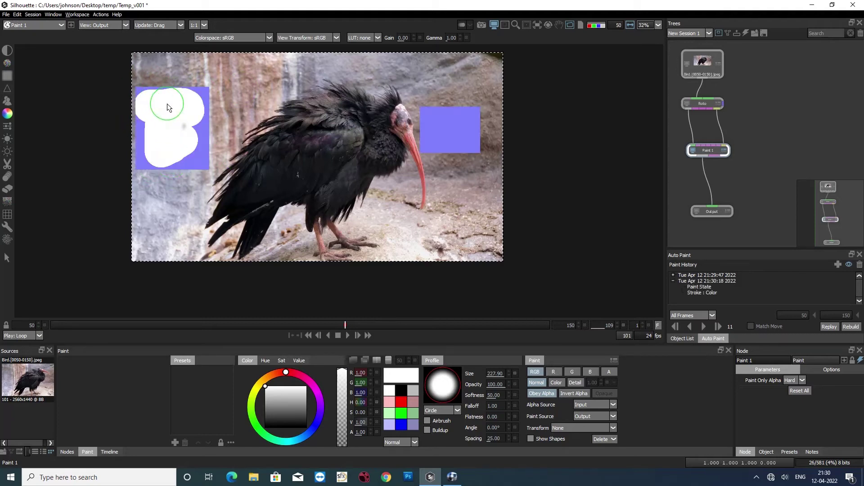
pyautogui.press('a')
pyautogui.moveTo(156, 97)
pyautogui.mouseDown()
pyautogui.moveTo(209, 87)
pyautogui.moveTo(201, 177)
pyautogui.moveTo(160, 116)
pyautogui.moveTo(141, 121)
pyautogui.moveTo(138, 135)
pyautogui.moveTo(180, 131)
pyautogui.moveTo(193, 96)
pyautogui.moveTo(153, 166)
pyautogui.mouseUp()
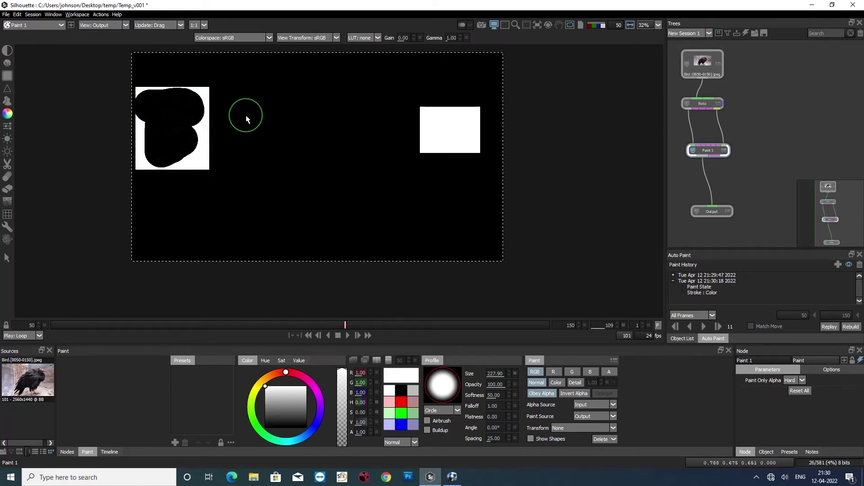
pyautogui.press('a')
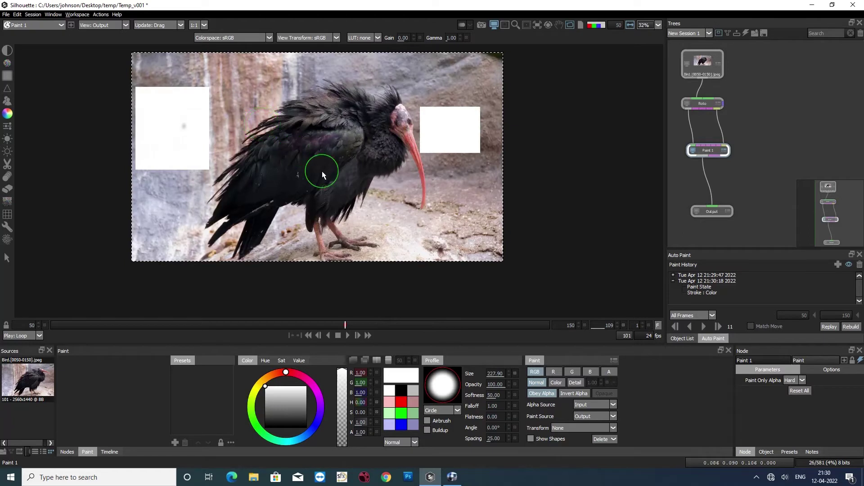
# Turn off Obey Alpha, paint a white stroke above the bird, and add a white dab near its legs with the alpha channel and Opaque enabled.
pyautogui.click(552, 394)
pyautogui.moveTo(274, 69); pyautogui.dragTo(336, 69)
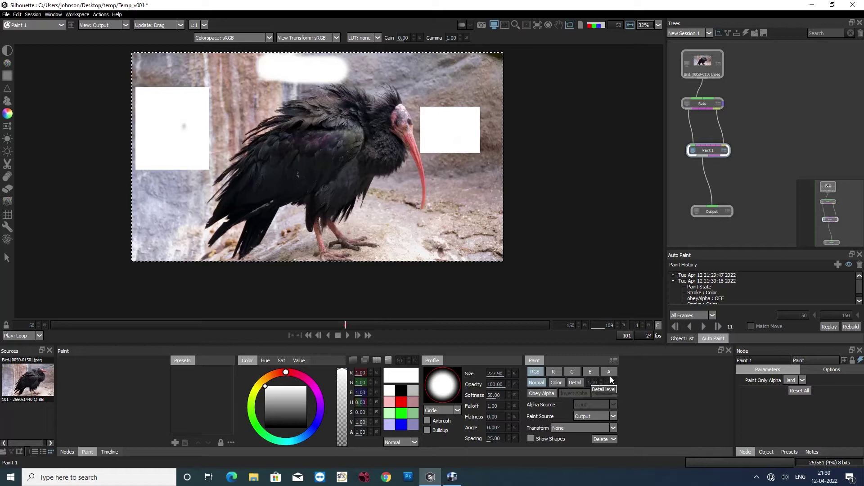
pyautogui.click(376, 212)
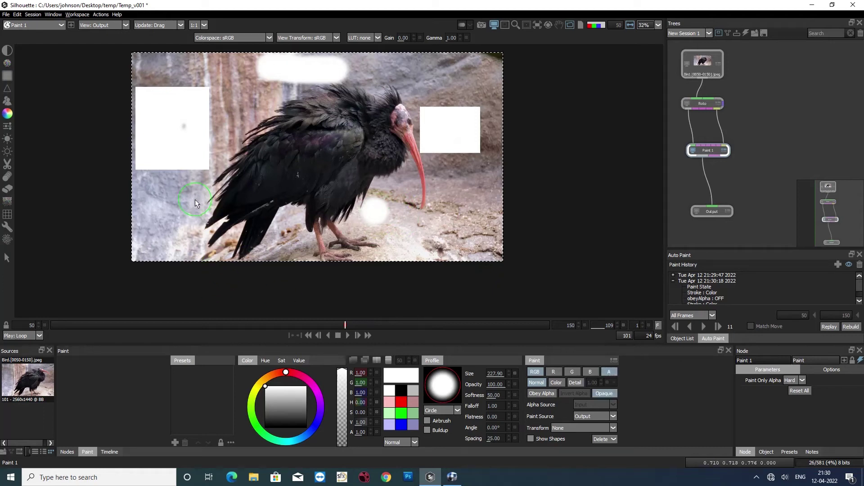
# Set the paint color to magenta and paint a freehand patch on the wall beside the bird's tail.
pyautogui.click(290, 373)
pyautogui.moveTo(293, 372); pyautogui.dragTo(313, 386)
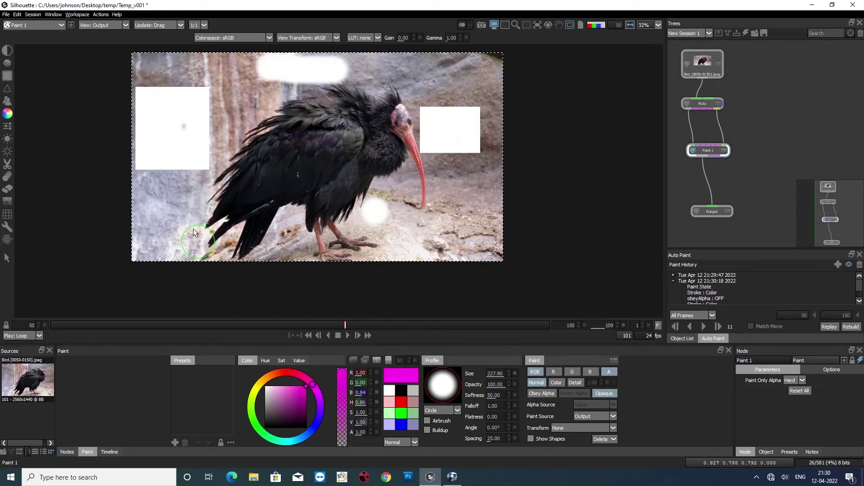
pyautogui.moveTo(173, 201)
pyautogui.mouseDown()
pyautogui.moveTo(209, 200)
pyautogui.moveTo(173, 200)
pyautogui.moveTo(172, 229)
pyautogui.moveTo(200, 228)
pyautogui.moveTo(206, 203)
pyautogui.mouseUp()
# Draw a third rectangle in the Roto node over the magenta patch area beside the bird's tail.
pyautogui.click(702, 103)
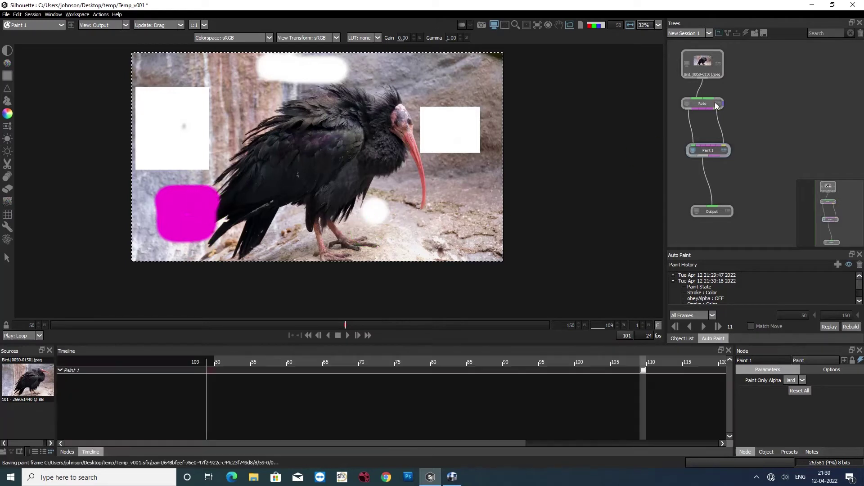
pyautogui.click(6, 139)
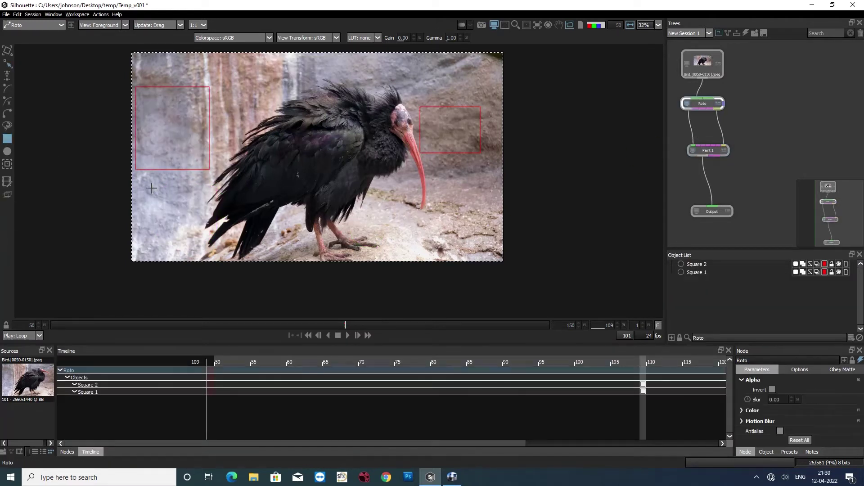
pyautogui.moveTo(159, 184); pyautogui.dragTo(232, 261)
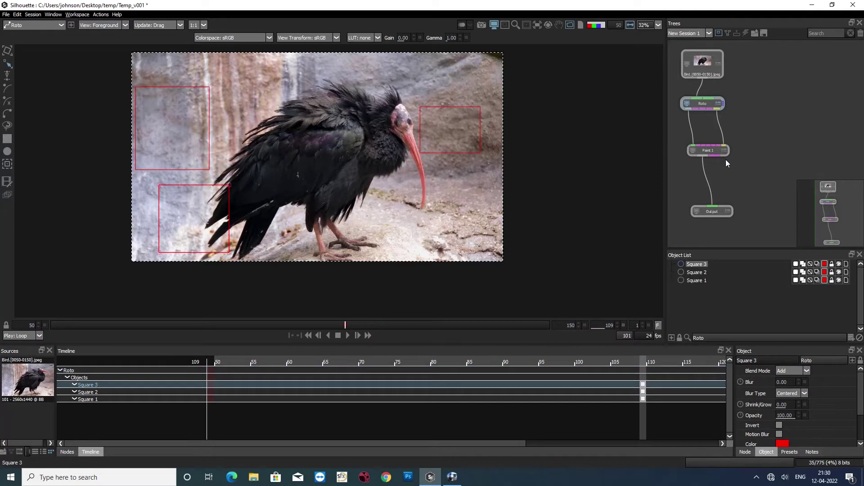
# Fill the third rectangle with magenta in Paint 1 with Obey Alpha enabled, and inspect the alpha channel.
pyautogui.click(694, 151)
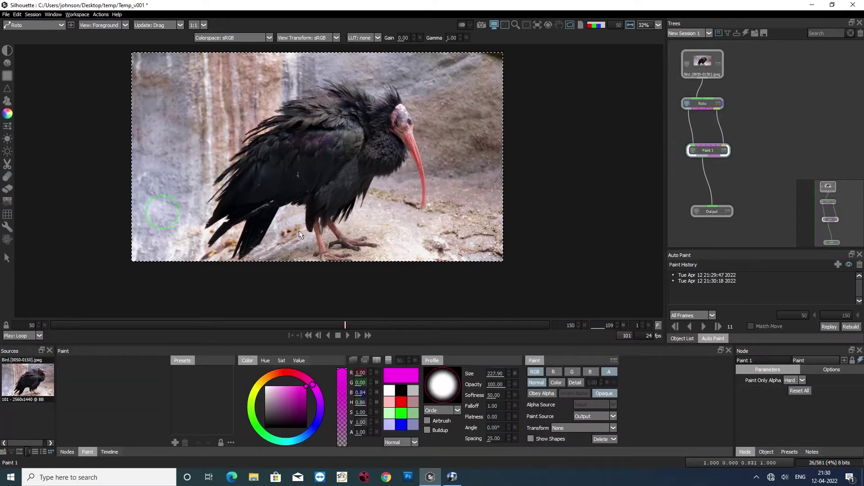
pyautogui.click(715, 151)
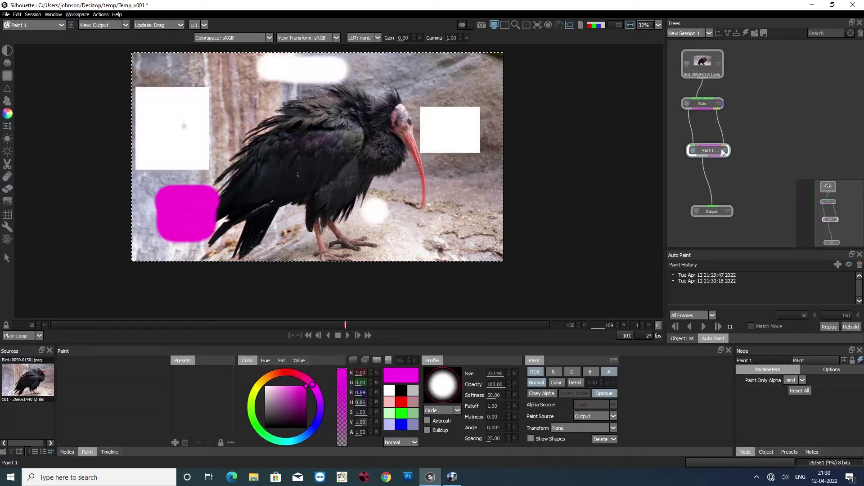
pyautogui.moveTo(209, 195)
pyautogui.mouseDown()
pyautogui.moveTo(150, 242)
pyautogui.moveTo(212, 240)
pyautogui.mouseUp()
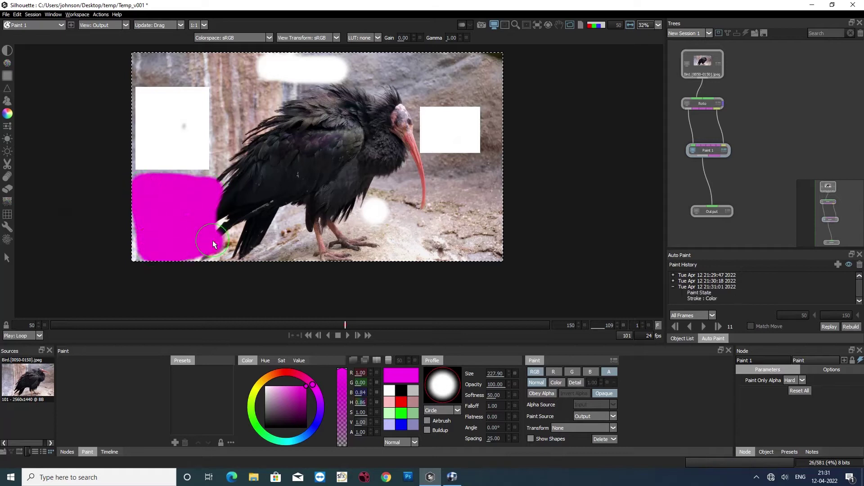
pyautogui.hotkey('ctrl', 'z')
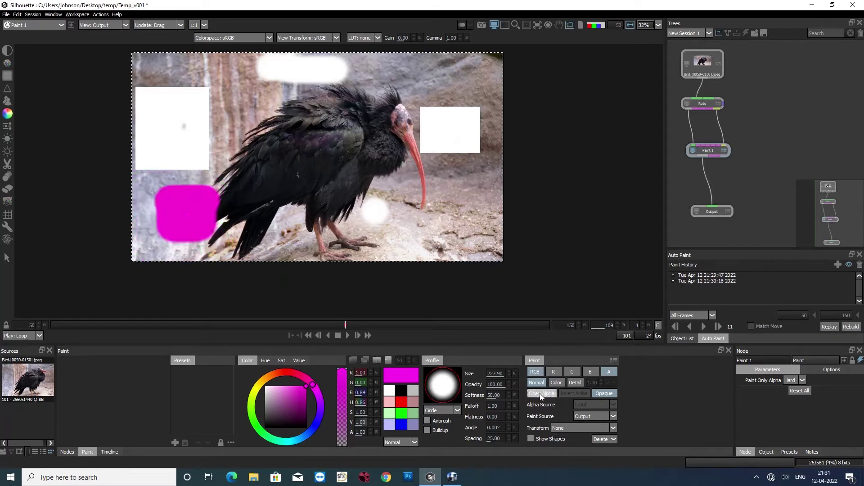
pyautogui.click(542, 394)
pyautogui.moveTo(155, 218)
pyautogui.mouseDown()
pyautogui.moveTo(224, 193)
pyautogui.moveTo(143, 195)
pyautogui.moveTo(152, 239)
pyautogui.moveTo(217, 249)
pyautogui.moveTo(215, 207)
pyautogui.moveTo(178, 209)
pyautogui.moveTo(179, 246)
pyautogui.mouseUp()
pyautogui.moveTo(208, 208)
pyautogui.mouseDown()
pyautogui.moveTo(215, 253)
pyautogui.moveTo(198, 237)
pyautogui.mouseUp()
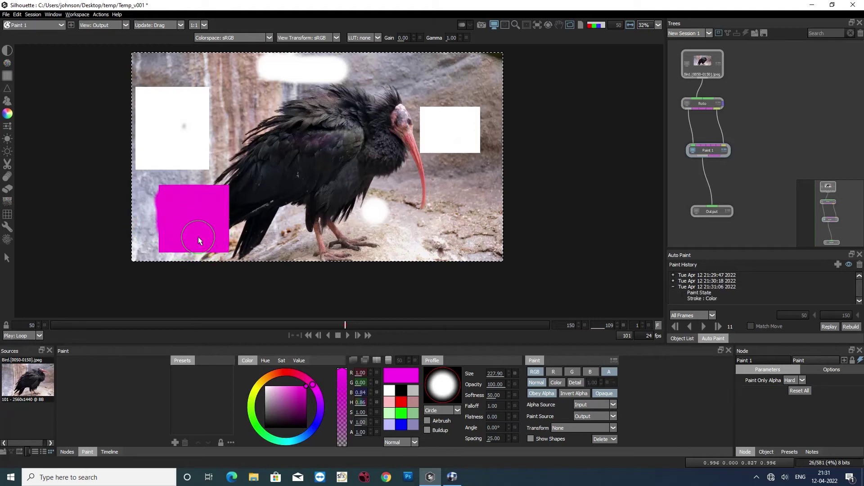
pyautogui.press('a')
pyautogui.press('a')
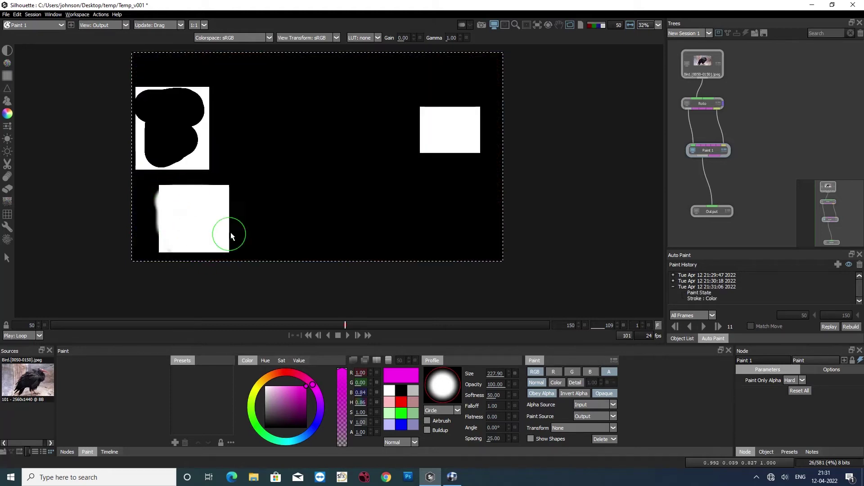
pyautogui.moveTo(172, 251); pyautogui.dragTo(193, 203)
pyautogui.press('a')
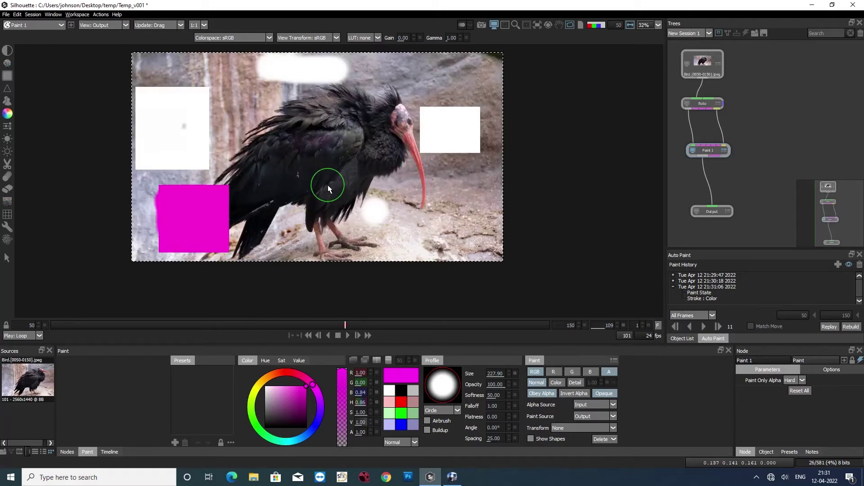
# Display only the blue channel of the painted image in the viewer, keeping the Color brush active.
pyautogui.press('r')
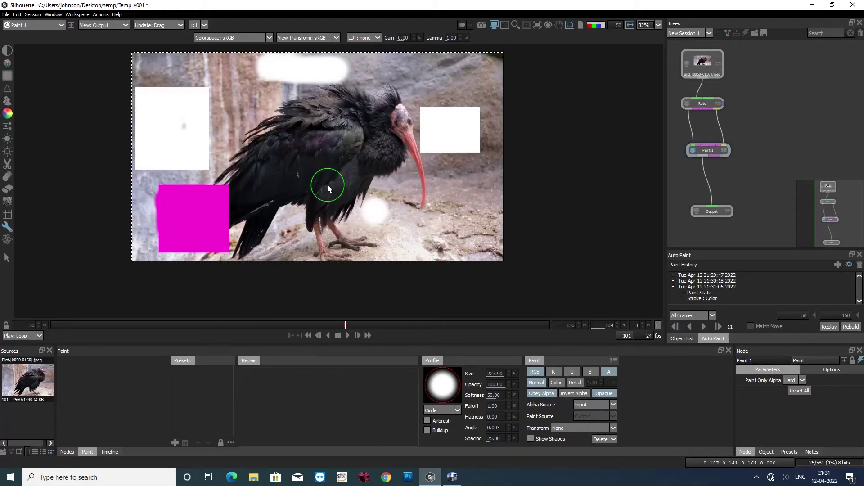
pyautogui.moveTo(327, 185); pyautogui.dragTo(345, 175)
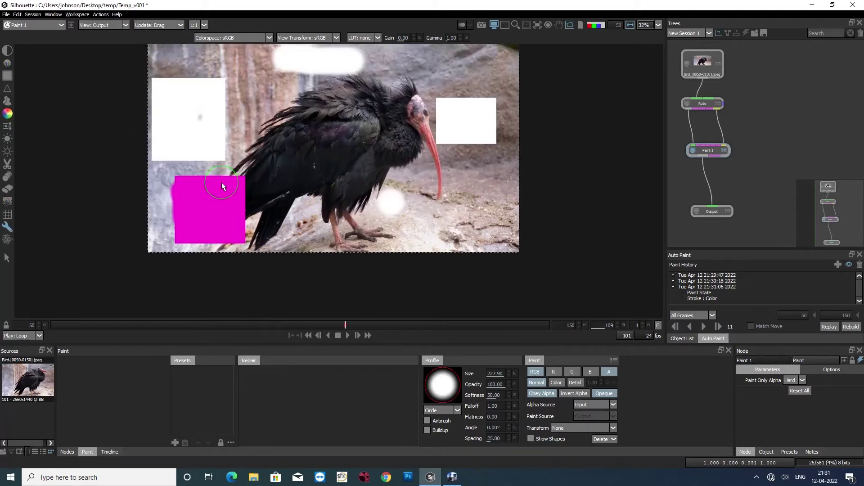
pyautogui.click(9, 117)
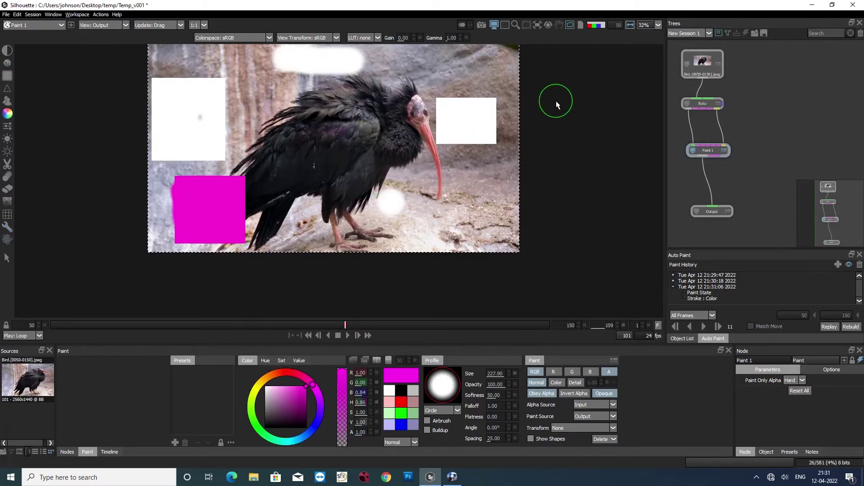
pyautogui.click(596, 26)
pyautogui.click(597, 26)
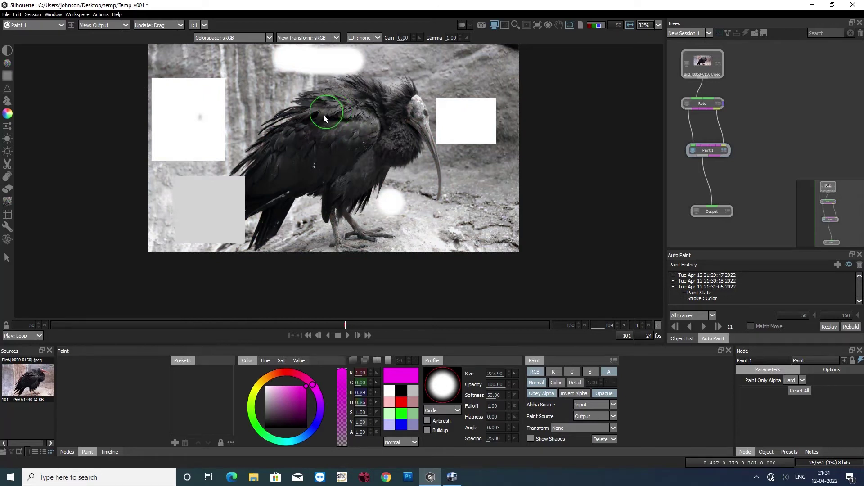
# Inspect the red channel of the painted image in the viewer and return to the full RGB display.
pyautogui.click(595, 26)
pyautogui.click(591, 26)
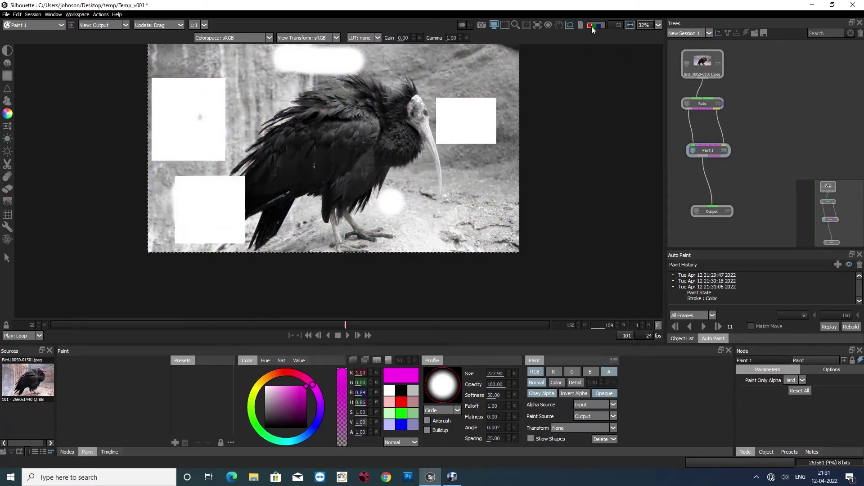
pyautogui.click(593, 27)
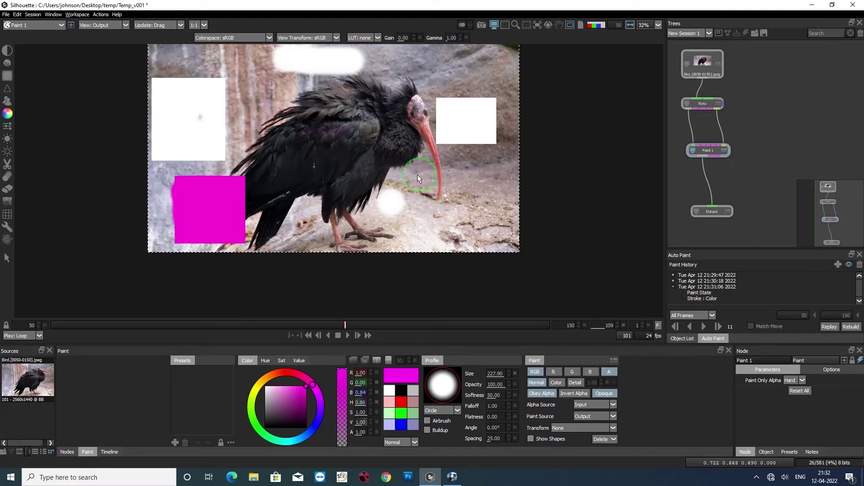
# Sample white as the paint color from the white rectangle on the wall behind the bird's back.
pyautogui.moveTo(400, 172); pyautogui.dragTo(432, 190)
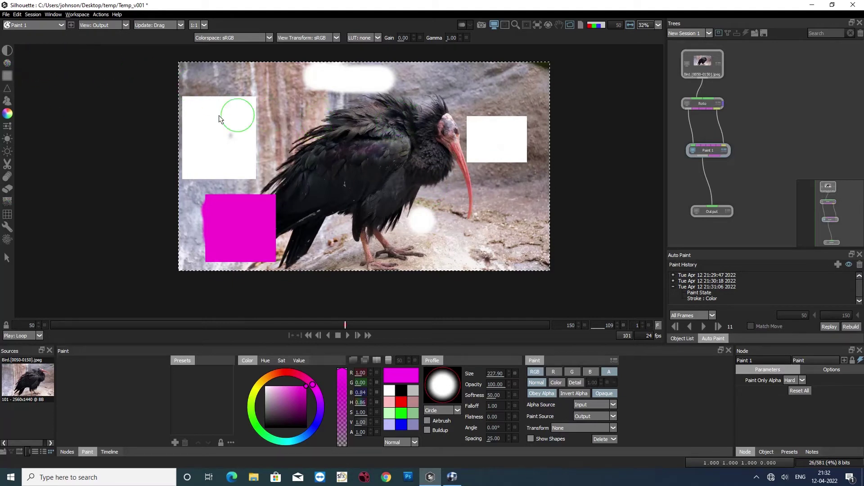
pyautogui.keyDown('ctrl'); pyautogui.moveTo(244, 106); pyautogui.dragTo(240, 143); pyautogui.keyUp('ctrl')
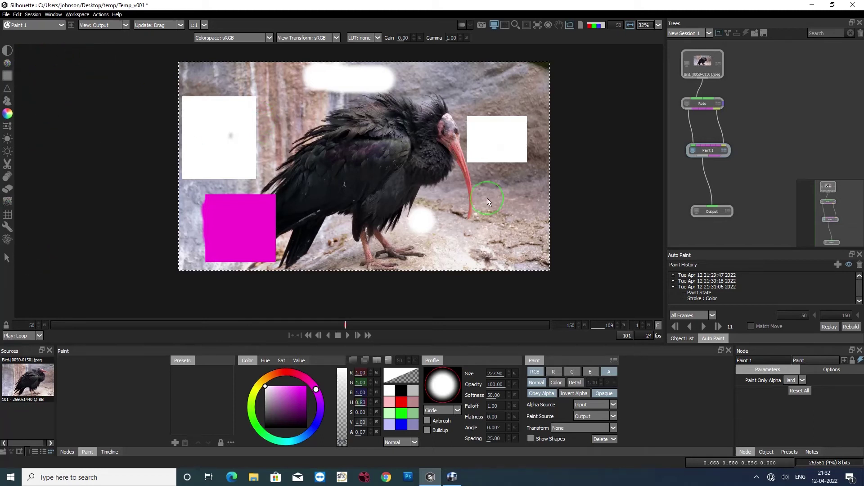
pyautogui.moveTo(487, 198); pyautogui.dragTo(483, 231)
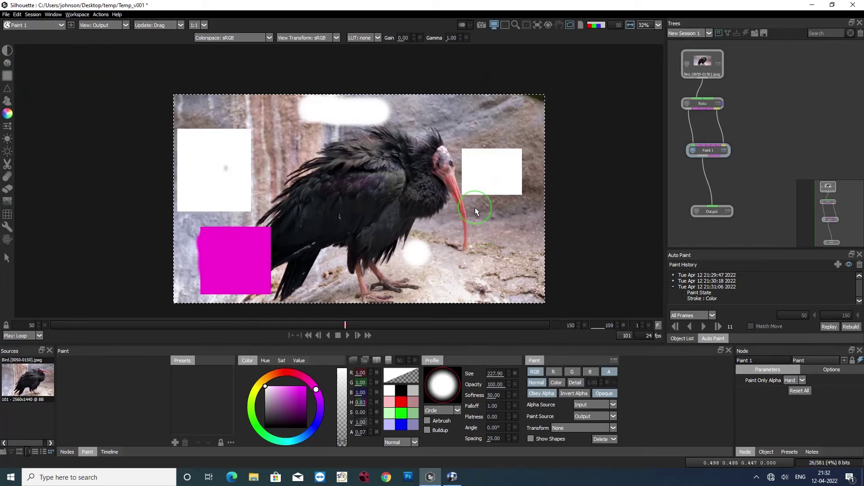
# Switch to the Black and White brush in Luminance mode, enable the split preview, and sweep its divider across the bird.
pyautogui.click(6, 50)
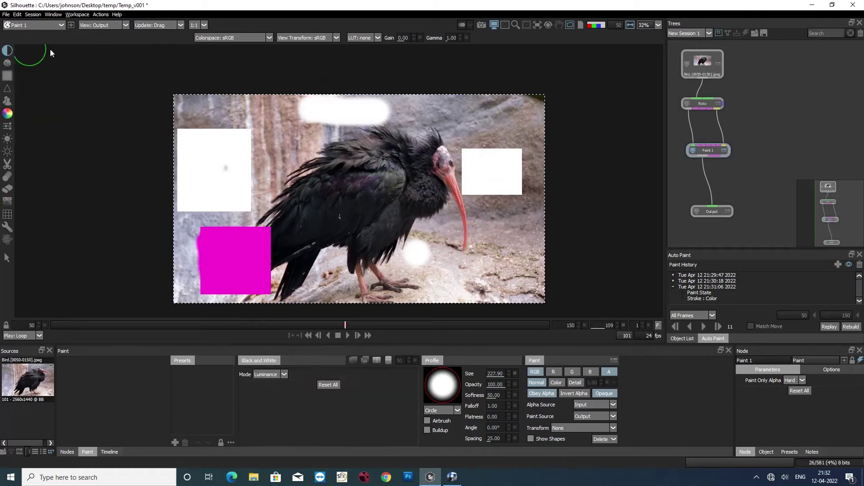
pyautogui.click(377, 360)
pyautogui.click(376, 360)
pyautogui.click(377, 360)
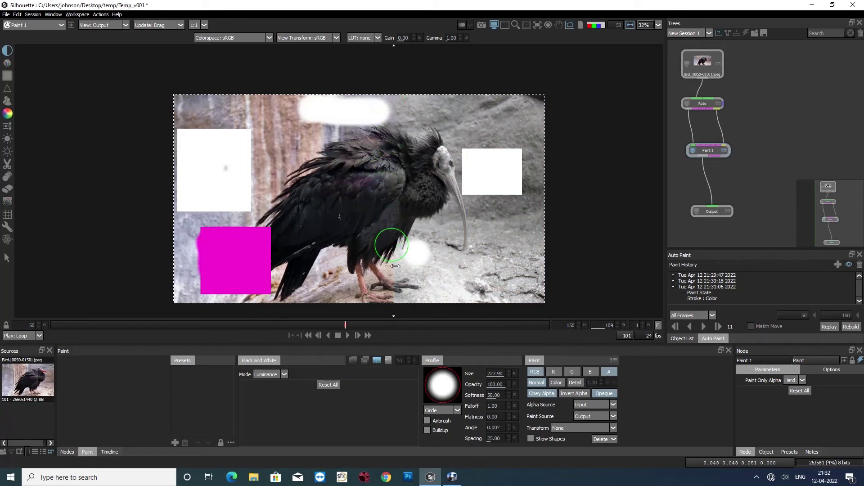
pyautogui.moveTo(395, 266); pyautogui.dragTo(414, 283)
pyautogui.moveTo(476, 274); pyautogui.dragTo(356, 269)
pyautogui.moveTo(506, 268); pyautogui.dragTo(526, 252)
# Paint the bird's beak gray down to its tip with the Black and White brush.
pyautogui.moveTo(409, 183); pyautogui.dragTo(336, 113)
pyautogui.scroll(3, 390, 170)
pyautogui.scroll(2, 391, 171)
pyautogui.scroll(-1, 312, 85)
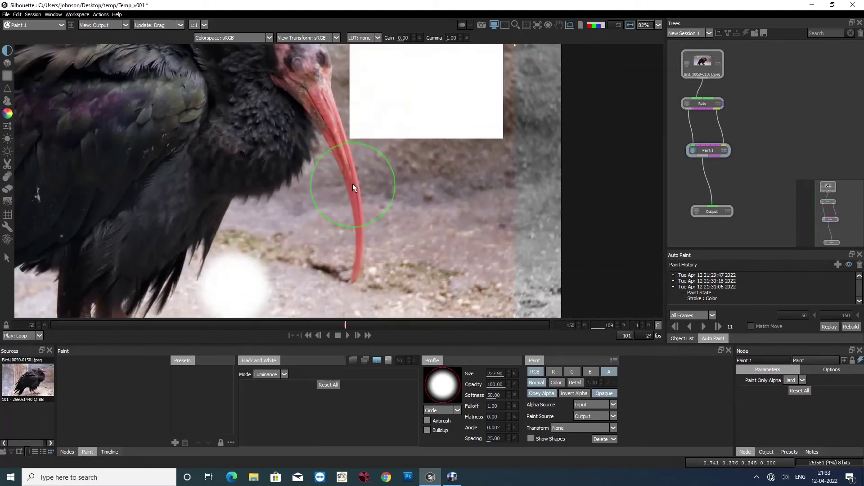
pyautogui.moveTo(354, 169)
pyautogui.mouseDown()
pyautogui.moveTo(315, 182)
pyautogui.moveTo(346, 166)
pyautogui.mouseUp()
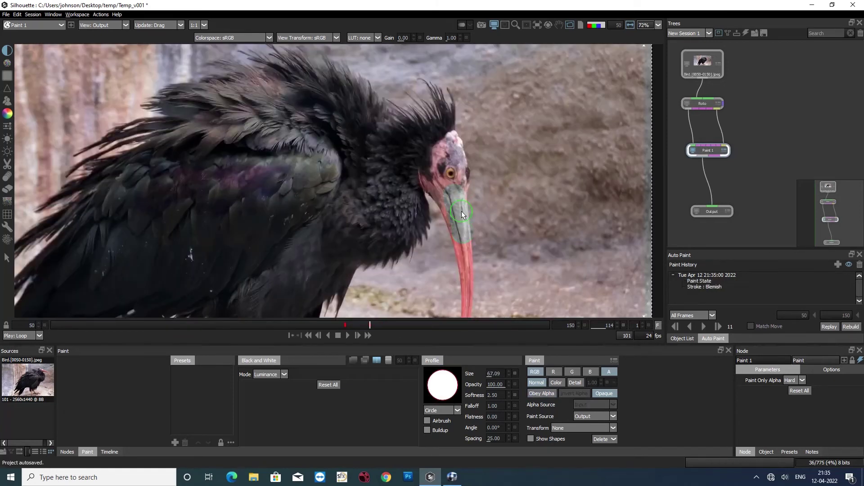
pyautogui.moveTo(466, 269)
pyautogui.mouseDown()
pyautogui.moveTo(473, 203)
pyautogui.moveTo(471, 224)
pyautogui.mouseUp()
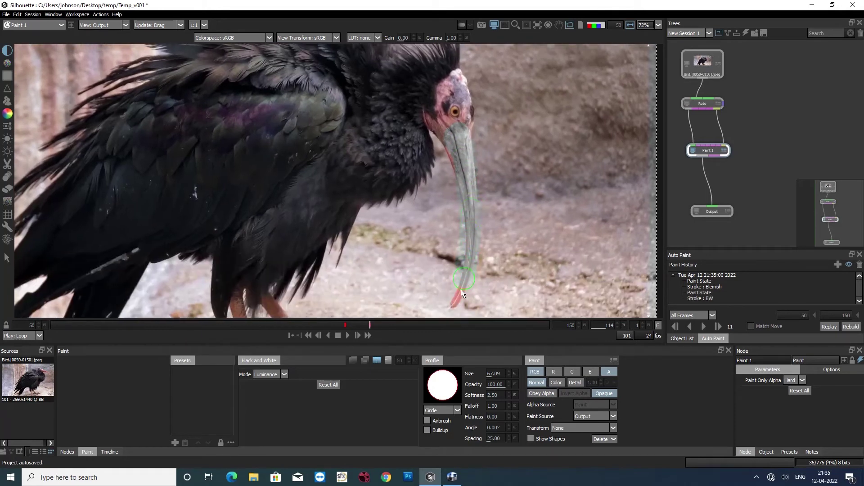
pyautogui.moveTo(461, 290); pyautogui.dragTo(456, 307)
pyautogui.scroll(-3, 456, 307)
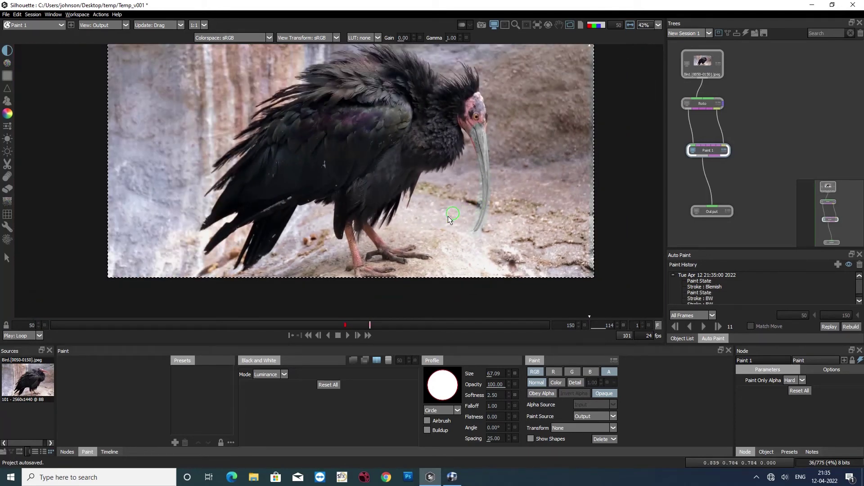
# Preview the Blemish brush on frame 123 with the split divider and set its Blur Radius to 13.40.
pyautogui.click(7, 64)
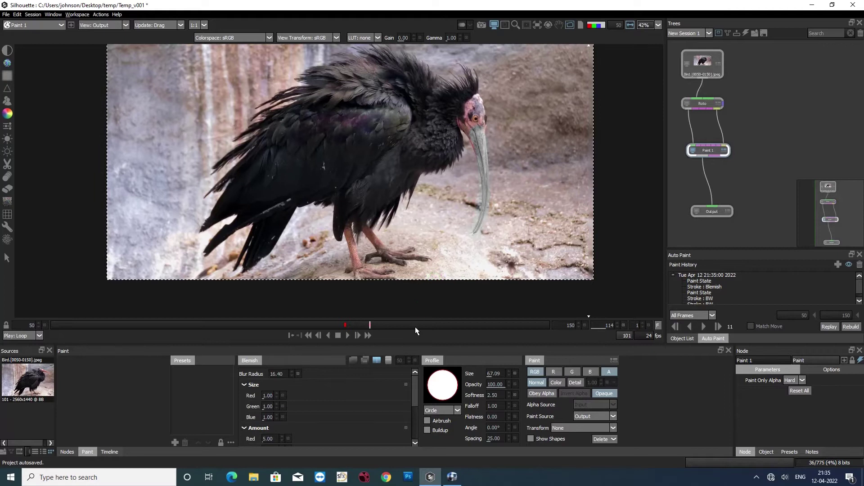
pyautogui.click(414, 325)
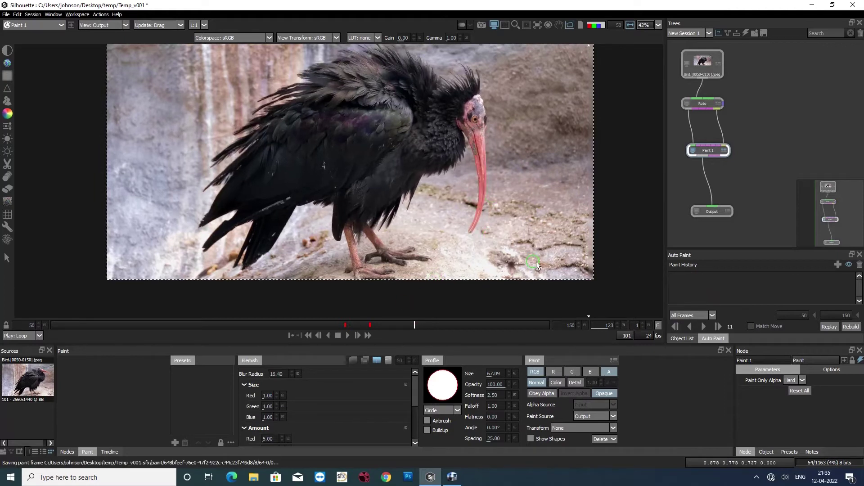
pyautogui.moveTo(593, 273); pyautogui.dragTo(386, 263)
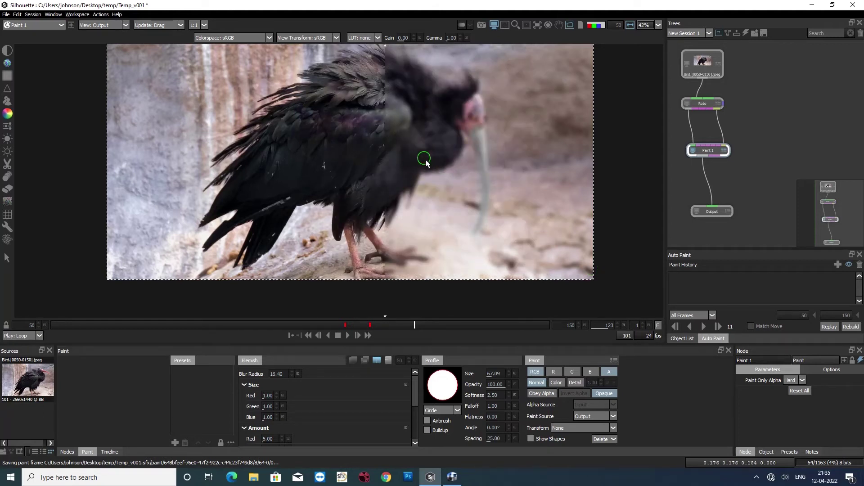
pyautogui.click(291, 374)
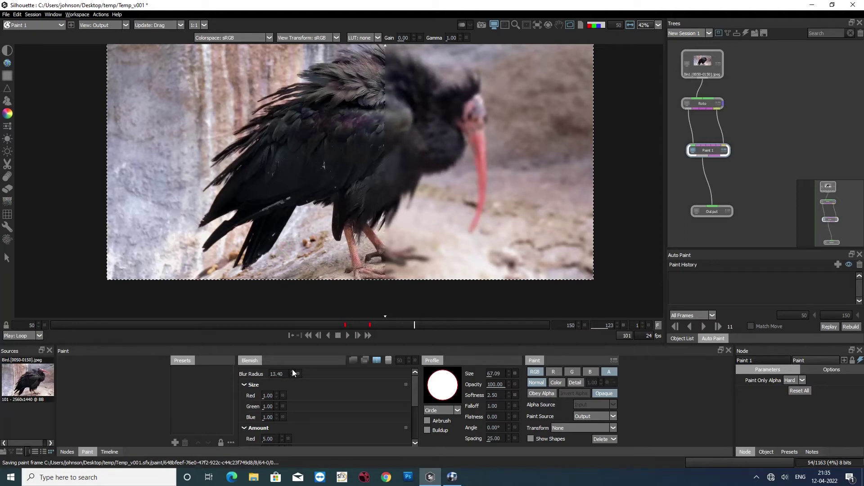
pyautogui.moveTo(385, 253); pyautogui.dragTo(492, 255)
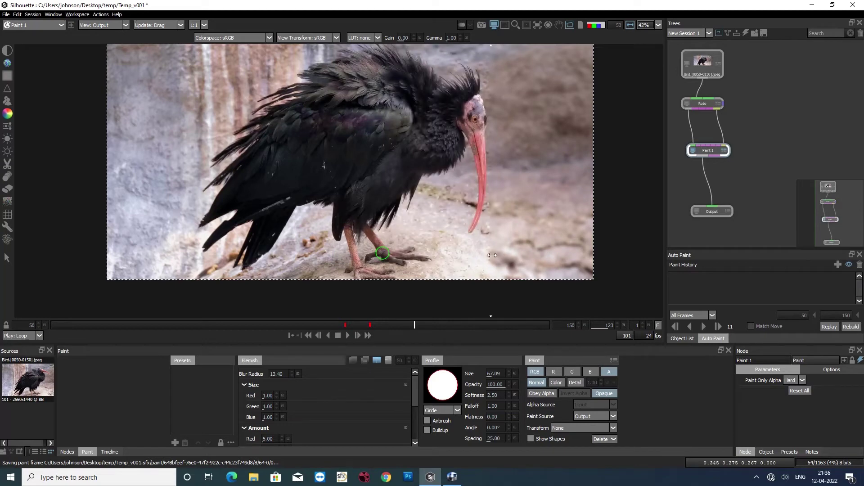
pyautogui.scroll(3, 472, 147)
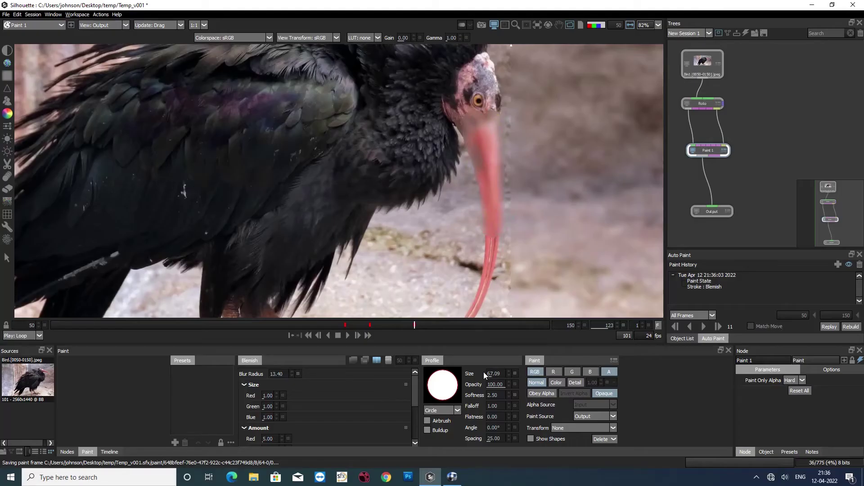
pyautogui.moveTo(497, 395)
pyautogui.mouseDown()
pyautogui.moveTo(482, 415)
pyautogui.moveTo(495, 385)
pyautogui.moveTo(496, 398)
pyautogui.moveTo(489, 240)
pyautogui.mouseUp()
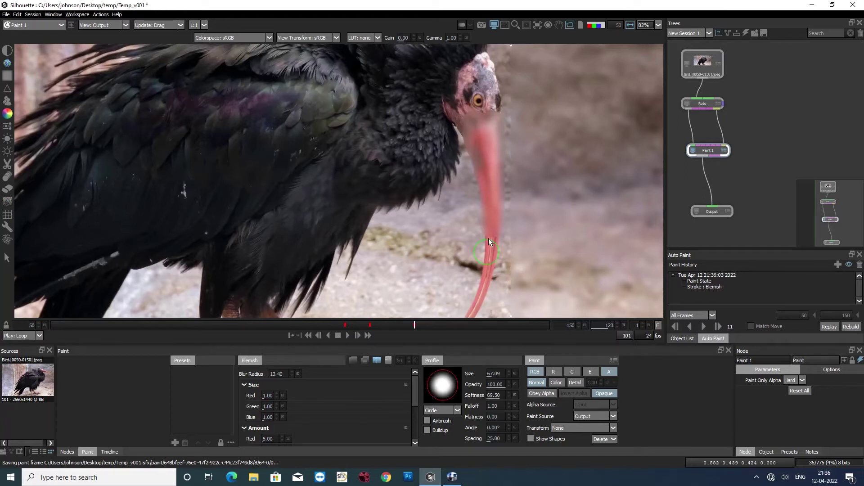
pyautogui.hotkey('ctrl', 'z')
pyautogui.hotkey('ctrl', 'z')
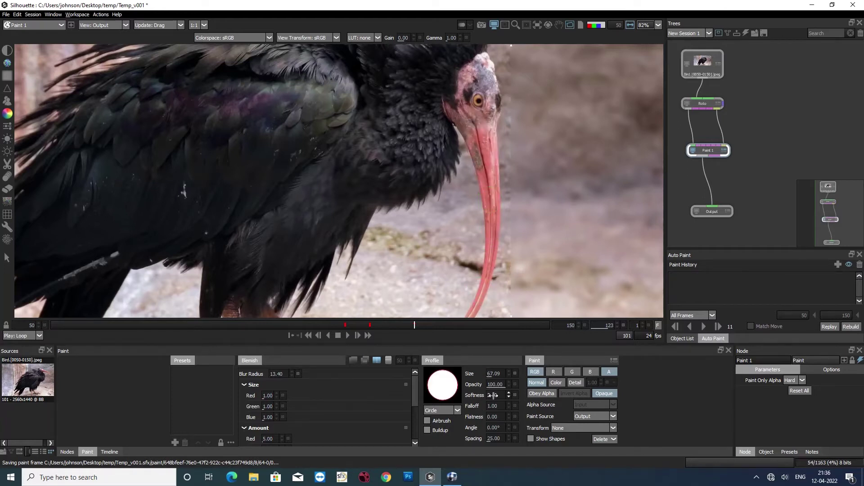
# Set the brush softness to 71.50 and smooth the upper part of the beak with a Blemish stroke.
pyautogui.moveTo(494, 396); pyautogui.dragTo(509, 361)
pyautogui.moveTo(475, 163)
pyautogui.mouseDown()
pyautogui.moveTo(481, 145)
pyautogui.moveTo(490, 212)
pyautogui.mouseUp()
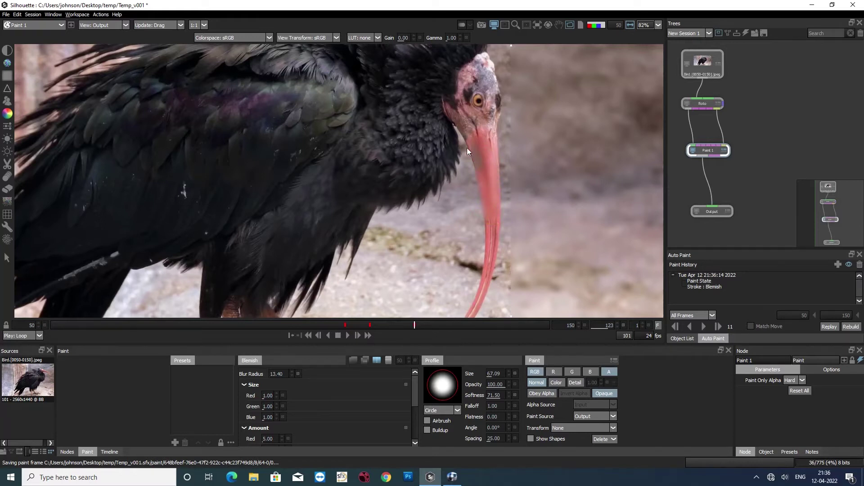
pyautogui.scroll(-5, 466, 153)
# Switch to the Detail brush and compare its effect with the split divider on frames 119 and 131.
pyautogui.hotkey('alt', 'd')
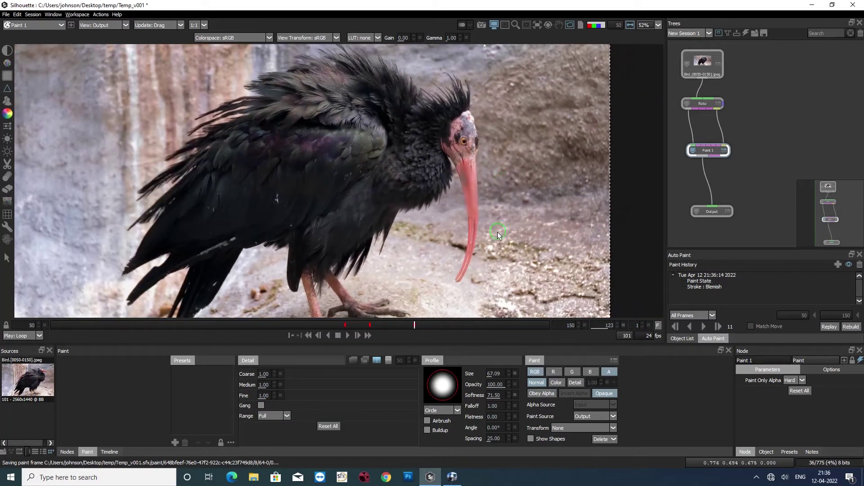
pyautogui.scroll(-5, 498, 231)
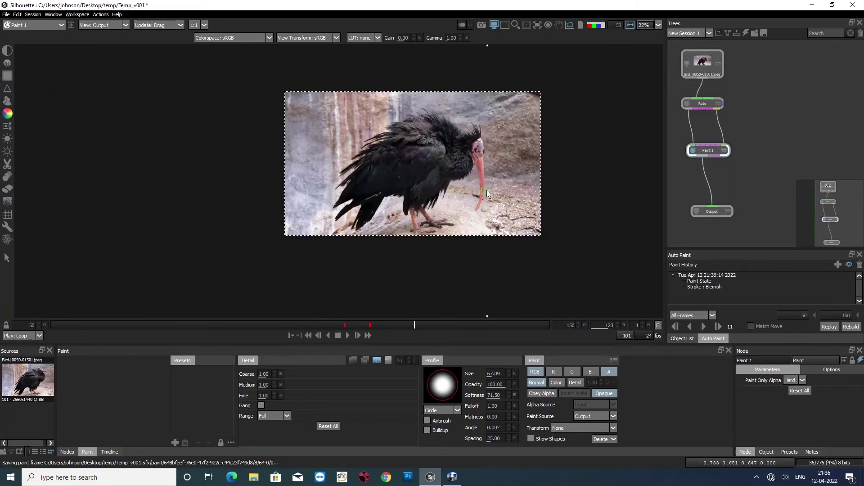
pyautogui.scroll(2, 475, 184)
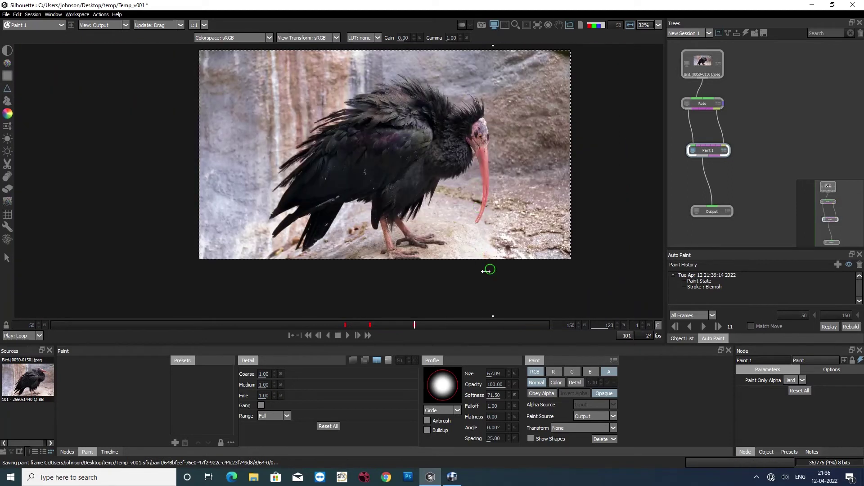
pyautogui.click(394, 325)
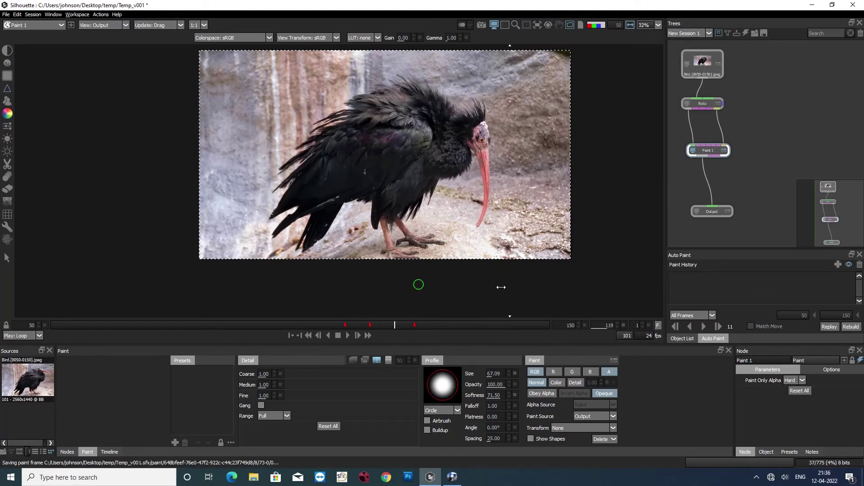
pyautogui.click(455, 324)
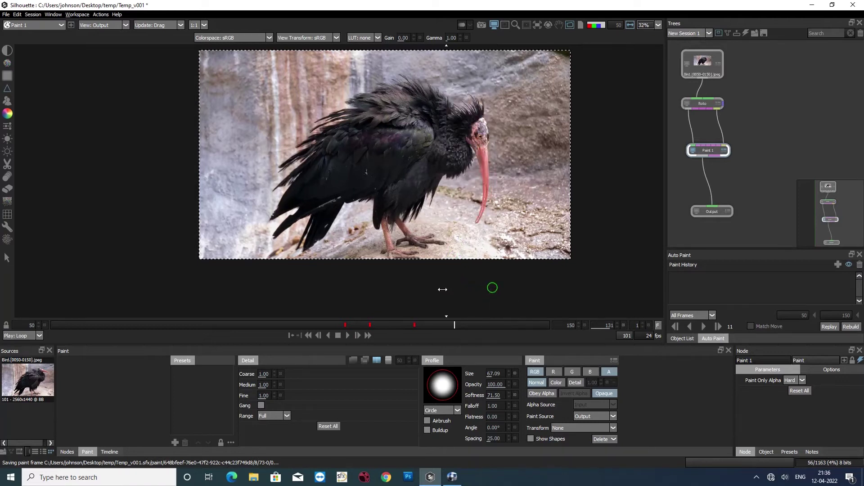
pyautogui.moveTo(486, 285); pyautogui.dragTo(503, 275)
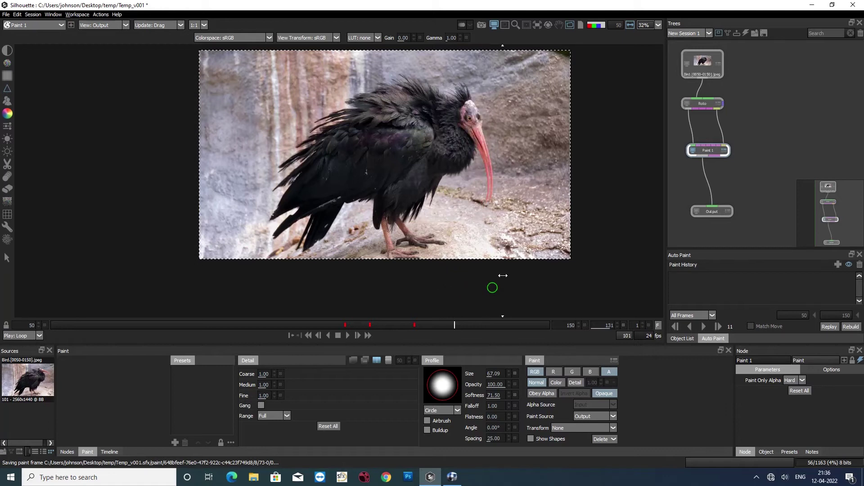
# Sharpen the bird's eye, face and beak base on frame 131 with Detail strokes at brush size 105.19.
pyautogui.scroll(5, 464, 114)
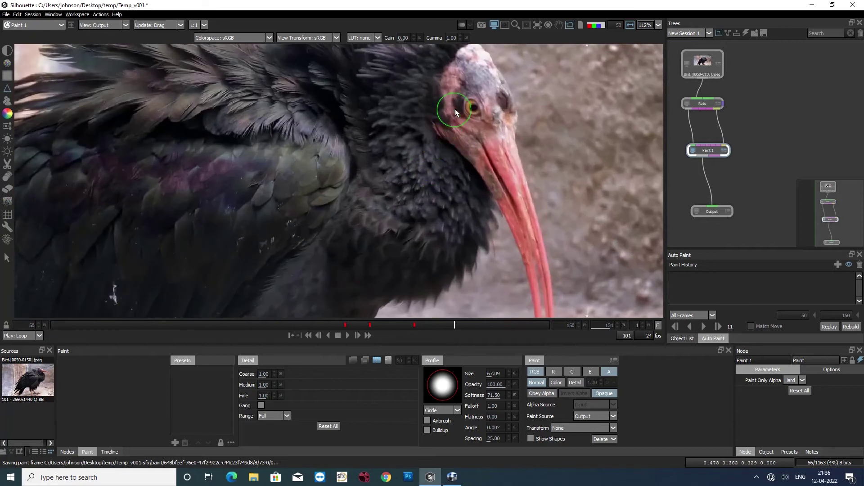
pyautogui.scroll(1, 455, 109)
pyautogui.moveTo(472, 84)
pyautogui.mouseDown()
pyautogui.moveTo(362, 127)
pyautogui.moveTo(389, 134)
pyautogui.mouseUp()
pyautogui.click(369, 153)
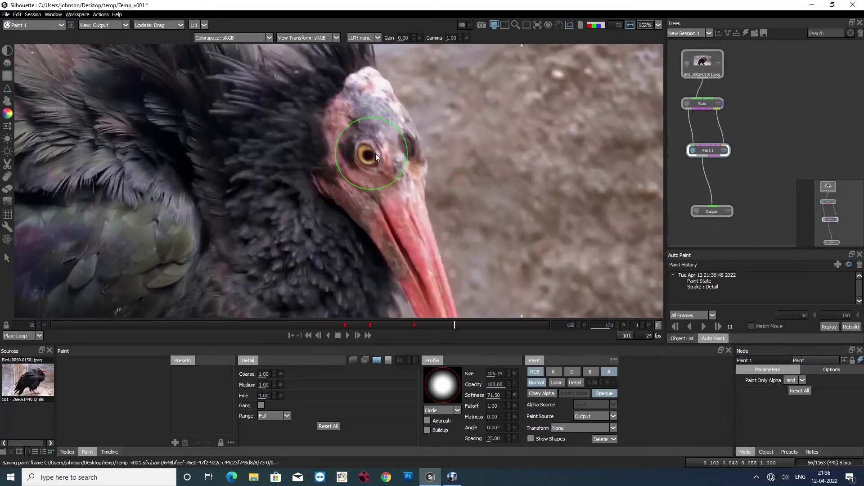
pyautogui.hotkey('ctrl', 'z')
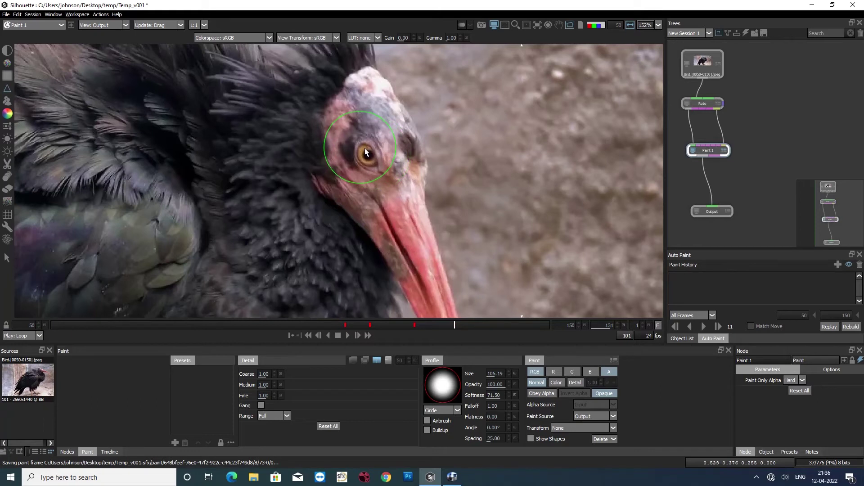
pyautogui.click(370, 149)
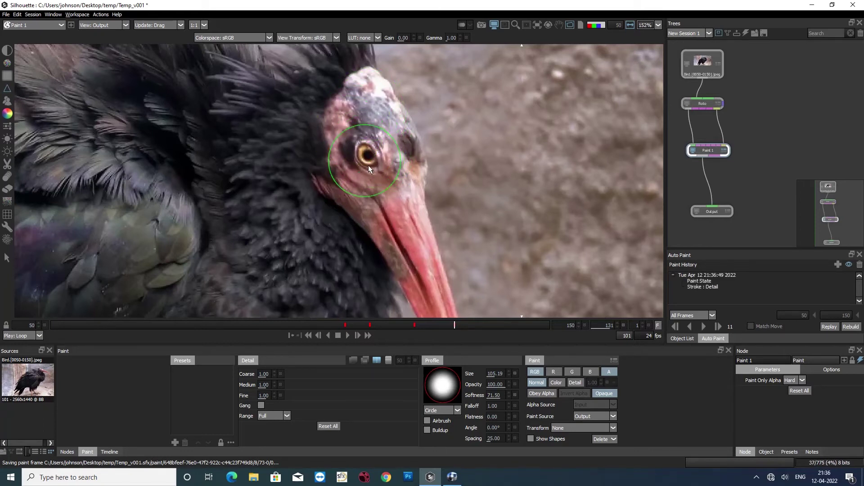
pyautogui.moveTo(351, 193); pyautogui.dragTo(352, 199)
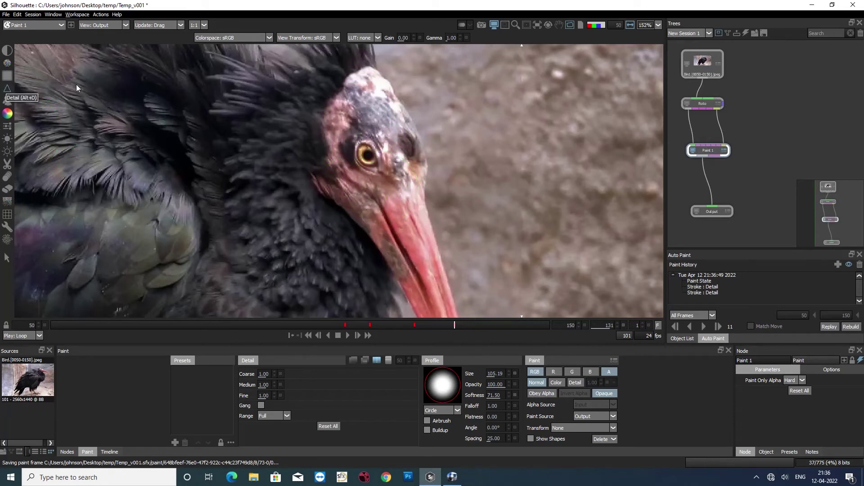
pyautogui.moveTo(398, 221); pyautogui.dragTo(400, 225)
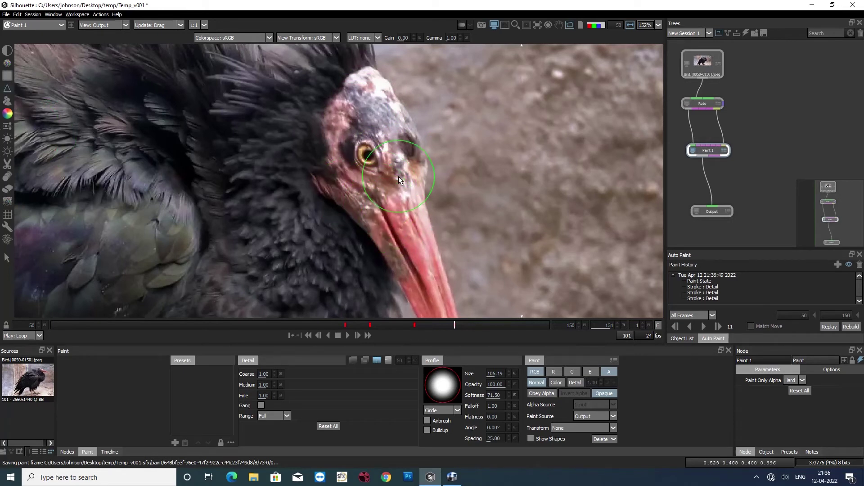
# Switch to the Clone brush and shift its source horizontally, to an offset of about -646 and -3.
pyautogui.scroll(-2, 400, 176)
pyautogui.scroll(-2, 412, 162)
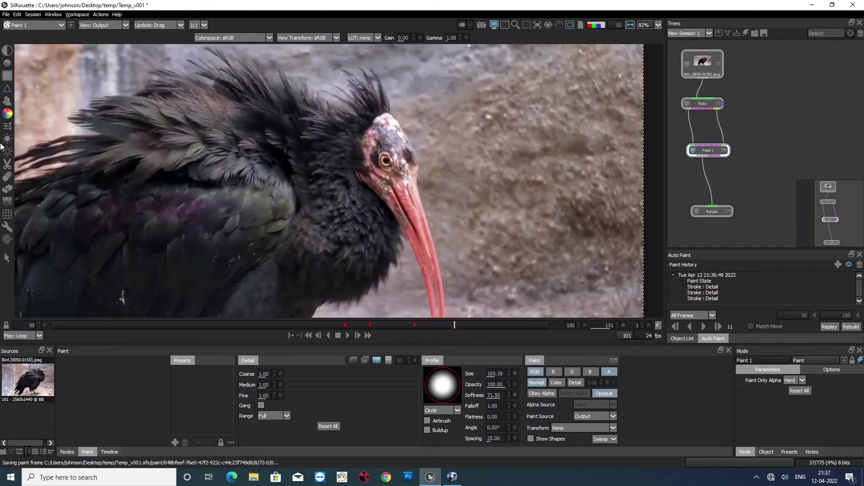
pyautogui.click(8, 102)
pyautogui.scroll(-3, 450, 162)
pyautogui.scroll(-1, 455, 166)
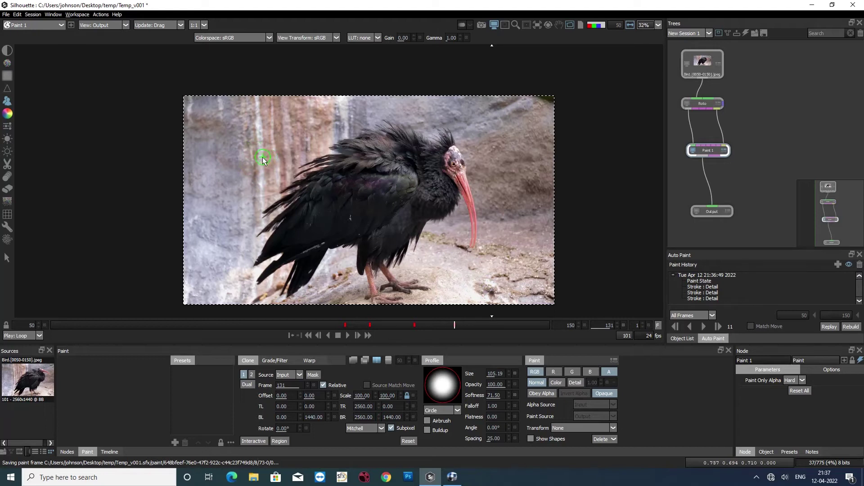
pyautogui.moveTo(248, 153); pyautogui.dragTo(342, 154)
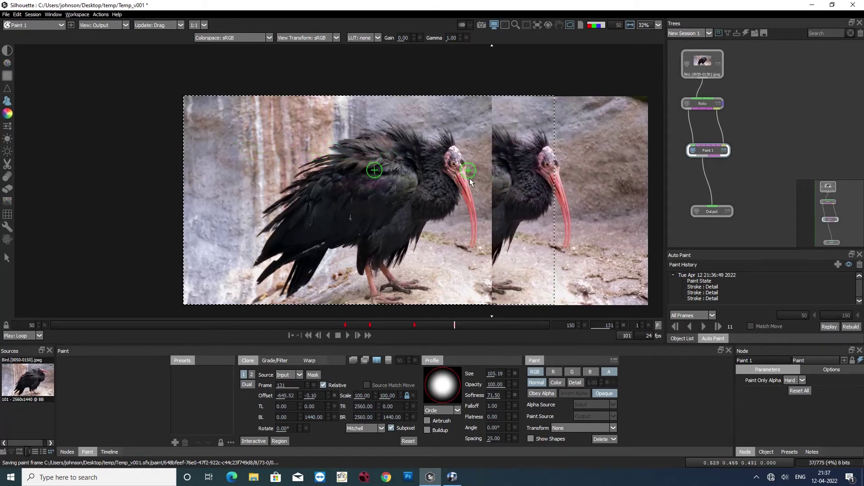
# Turn off the split comparison, enlarge the Clone brush to 278.99 and clone wall texture over the bird's back and upper tail feathers.
pyautogui.moveTo(481, 210); pyautogui.dragTo(499, 208)
pyautogui.click(378, 361)
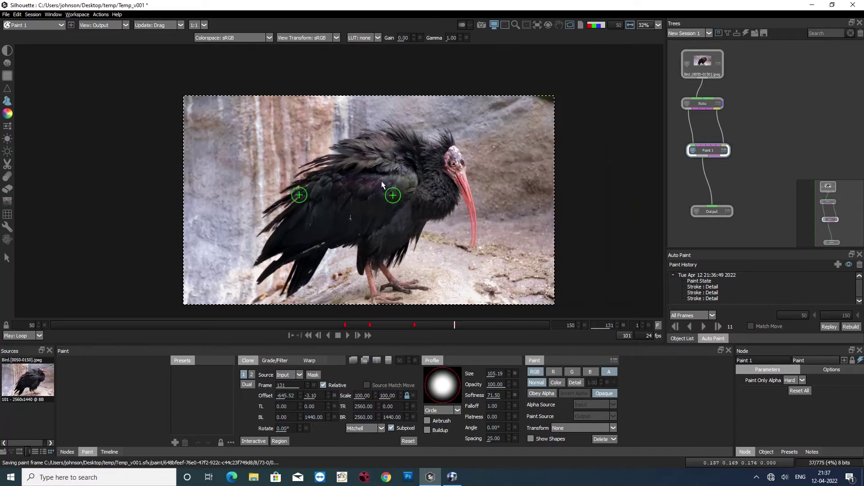
pyautogui.moveTo(375, 172); pyautogui.dragTo(399, 157)
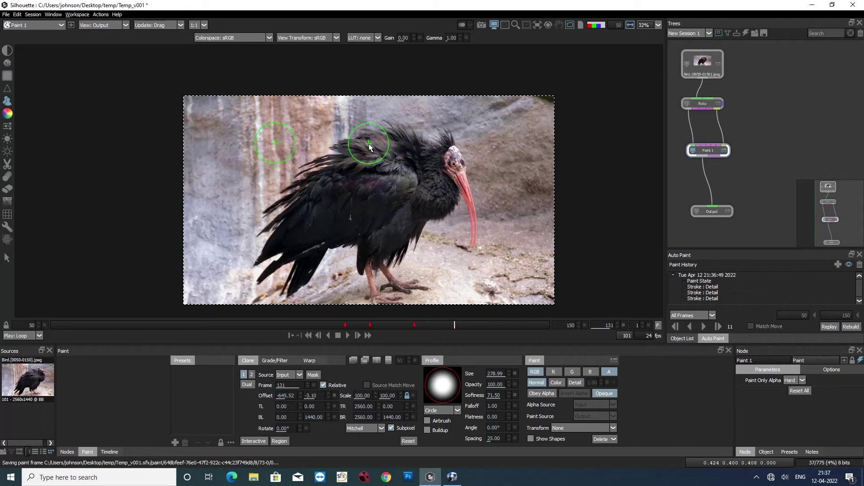
pyautogui.moveTo(370, 146)
pyautogui.mouseDown()
pyautogui.moveTo(351, 148)
pyautogui.moveTo(361, 153)
pyautogui.moveTo(343, 145)
pyautogui.moveTo(342, 163)
pyautogui.moveTo(322, 162)
pyautogui.moveTo(320, 199)
pyautogui.moveTo(369, 172)
pyautogui.moveTo(398, 135)
pyautogui.mouseUp()
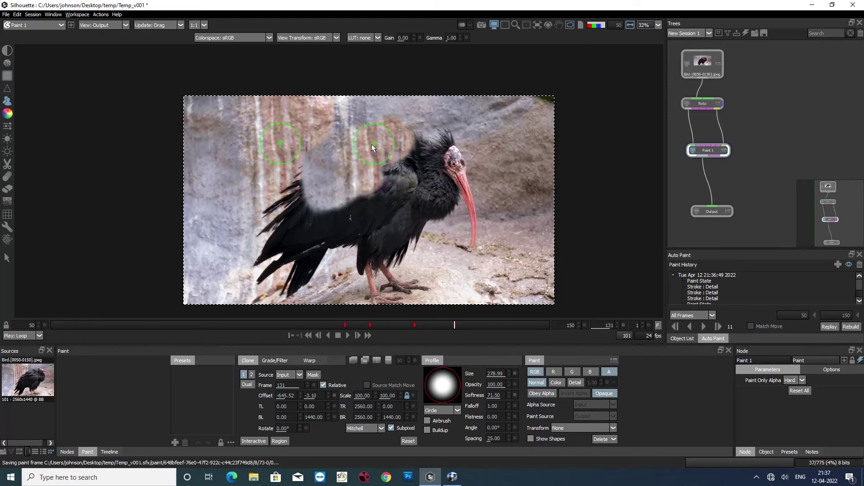
pyautogui.moveTo(317, 162)
pyautogui.mouseDown()
pyautogui.moveTo(295, 198)
pyautogui.moveTo(295, 184)
pyautogui.mouseUp()
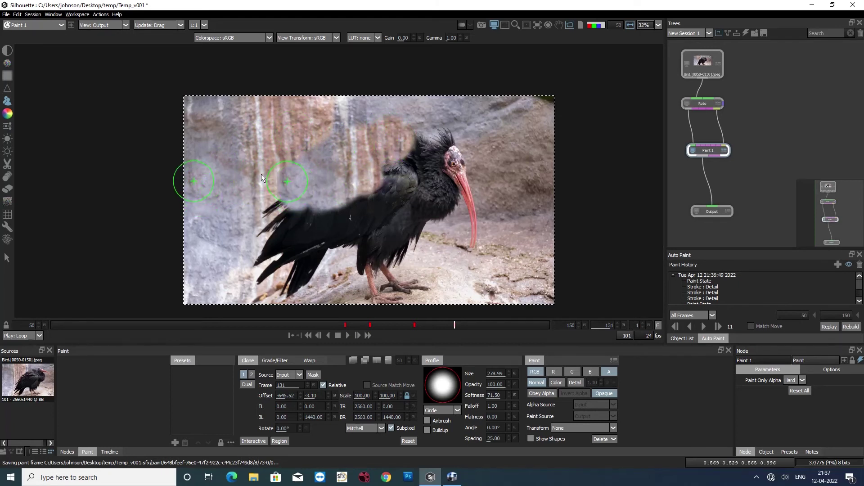
# Switch to the Color brush and sample the colour of the cloned wall above the bird's tail on frame 131.
pyautogui.click(7, 114)
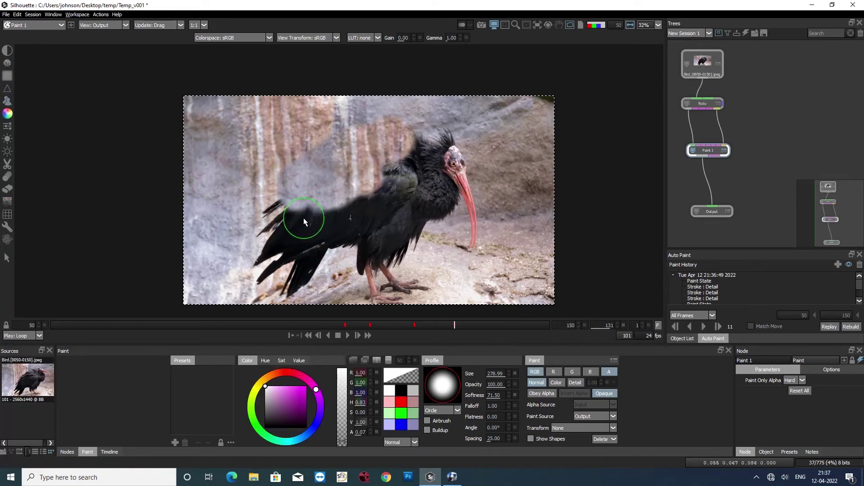
pyautogui.keyDown('ctrl'); pyautogui.click(313, 198); pyautogui.keyUp('ctrl')
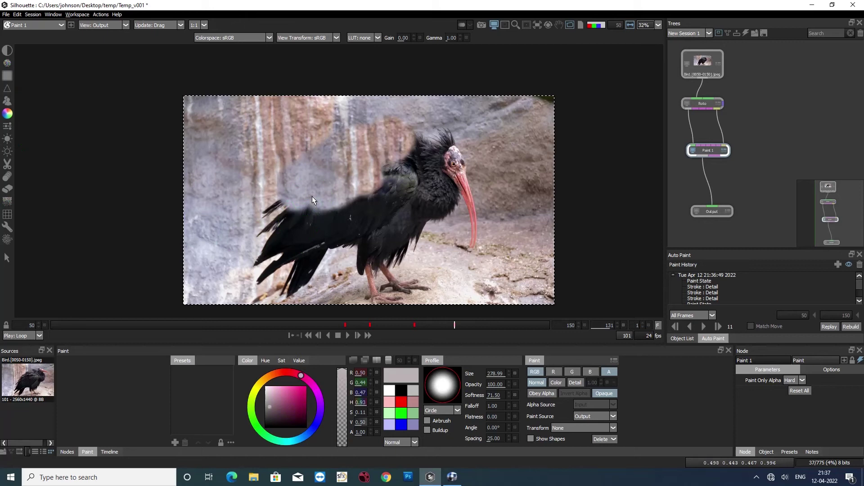
pyautogui.keyDown('ctrl'); pyautogui.moveTo(331, 237); pyautogui.dragTo(328, 239); pyautogui.keyUp('ctrl')
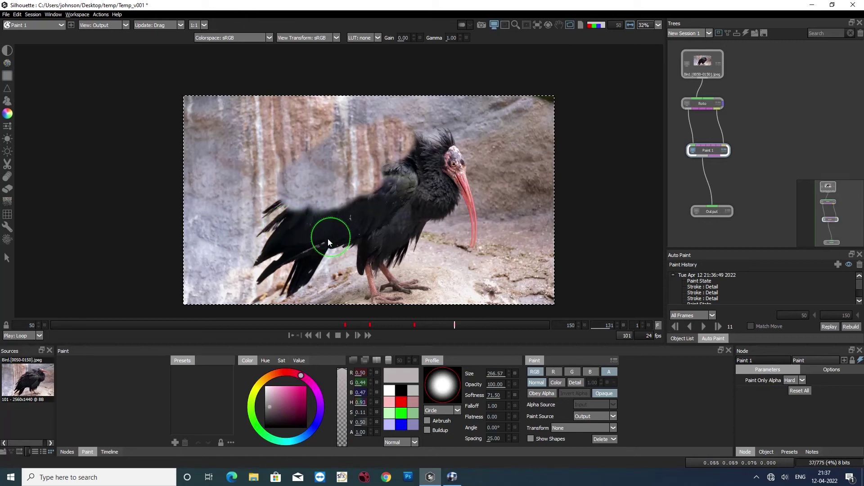
# On frame 99, set the brush size to 58.73, sample the grey wall behind the bird's tail and paint a colour patch there.
pyautogui.click(298, 326)
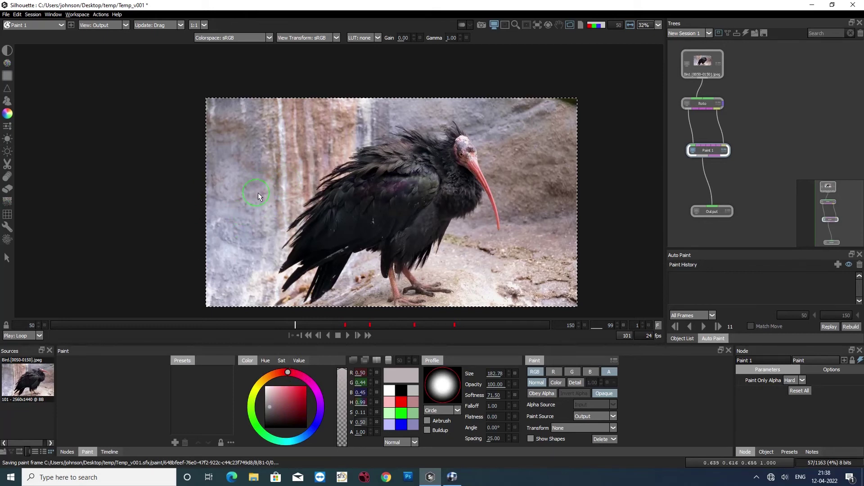
pyautogui.scroll(5, 237, 195)
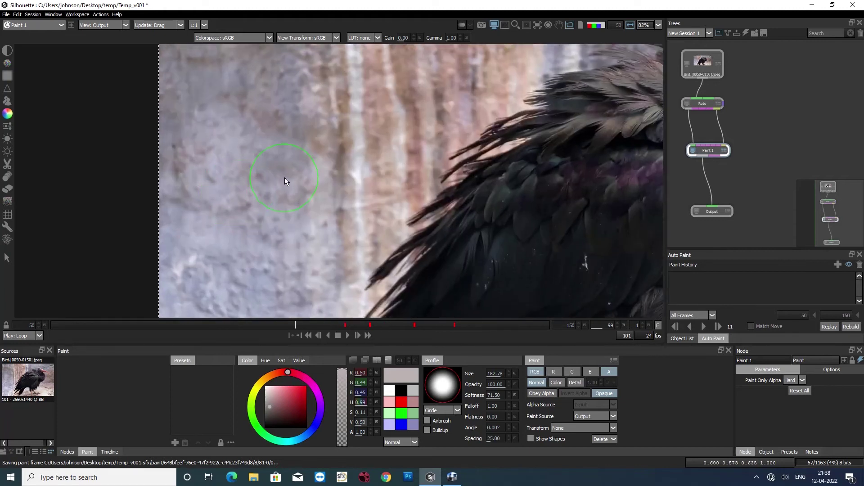
pyautogui.moveTo(280, 179); pyautogui.dragTo(271, 183)
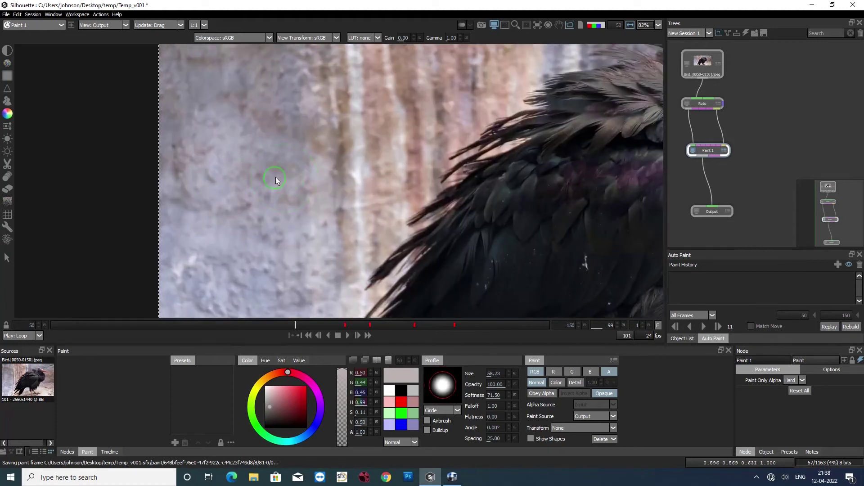
pyautogui.scroll(-2, 275, 177)
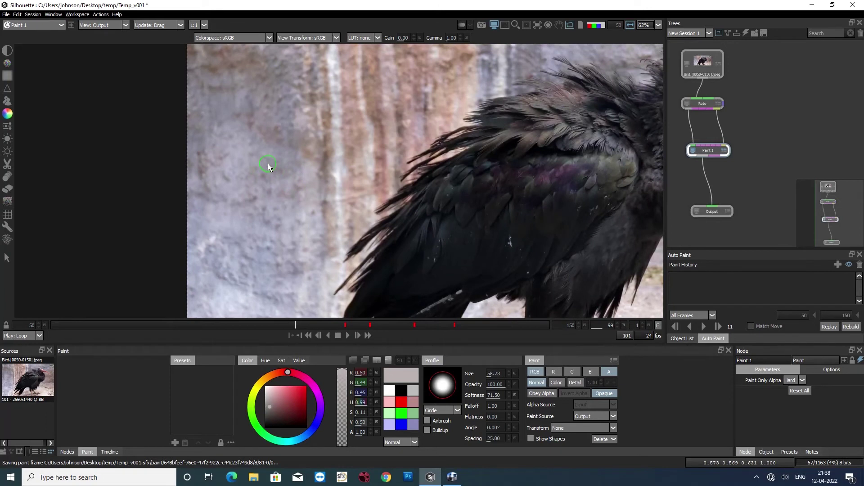
pyautogui.keyDown('ctrl'); pyautogui.click(268, 163); pyautogui.keyUp('ctrl')
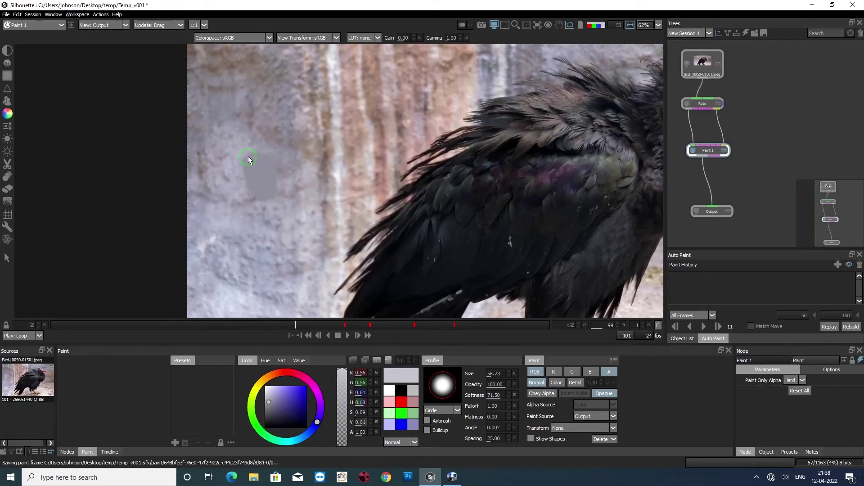
# Sample the brownish rock colour in front of the bird's beak and paint a patch there with the Color brush.
pyautogui.moveTo(386, 138); pyautogui.dragTo(276, 174)
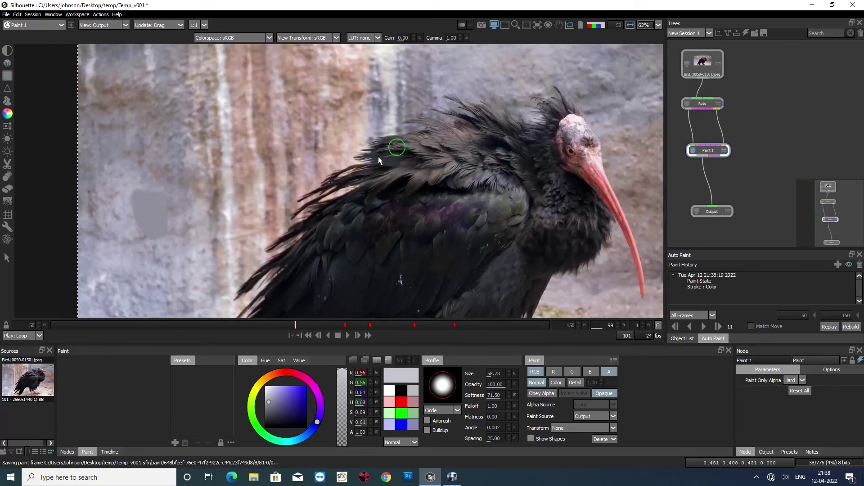
pyautogui.moveTo(446, 157); pyautogui.dragTo(351, 182)
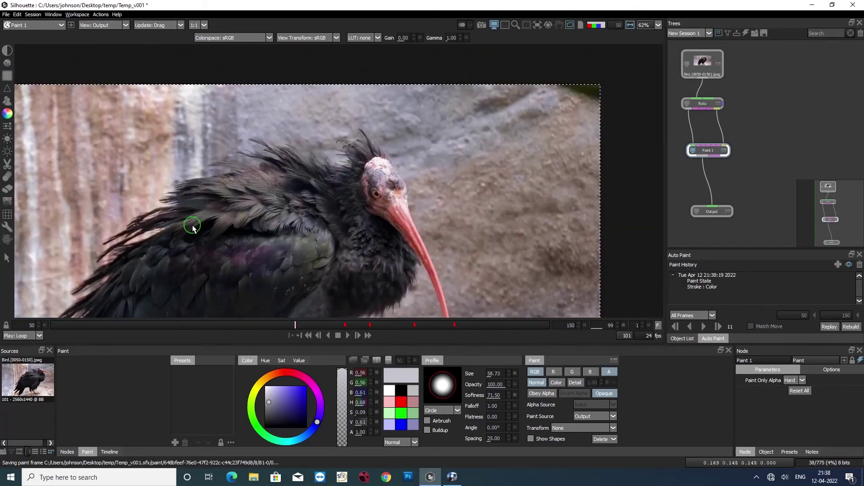
pyautogui.moveTo(196, 226)
pyautogui.mouseDown()
pyautogui.moveTo(379, 194)
pyautogui.moveTo(198, 218)
pyautogui.mouseUp()
pyautogui.moveTo(701, 205); pyautogui.dragTo(698, 207)
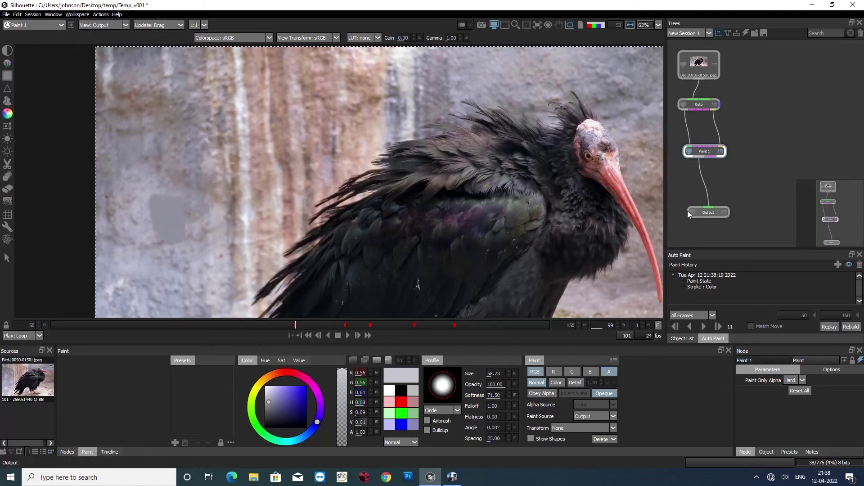
pyautogui.moveTo(586, 215); pyautogui.dragTo(422, 254)
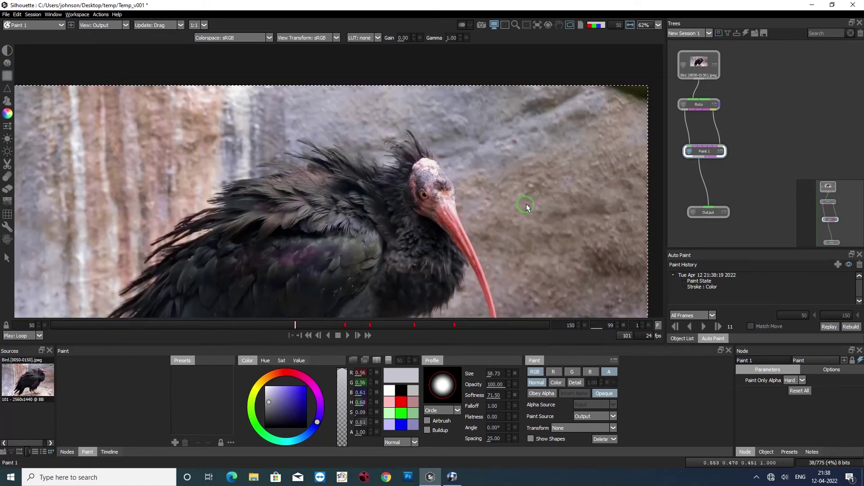
pyautogui.keyDown('ctrl'); pyautogui.click(527, 203); pyautogui.keyUp('ctrl')
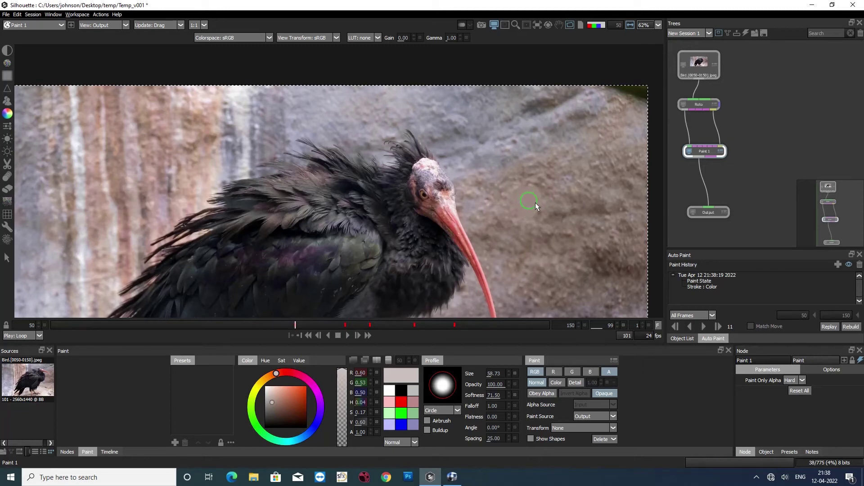
pyautogui.click(535, 209)
pyautogui.scroll(-2, 543, 198)
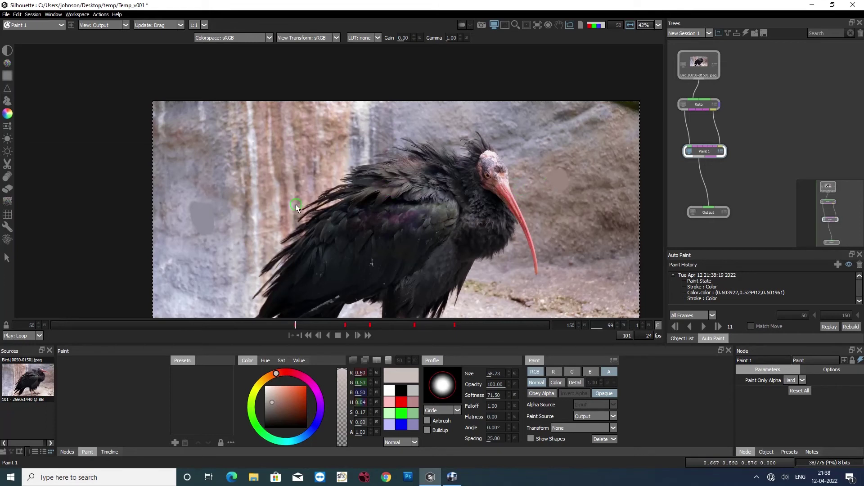
# Look through the Color brush's Hue, Sat and Value colour pickers.
pyautogui.click(265, 360)
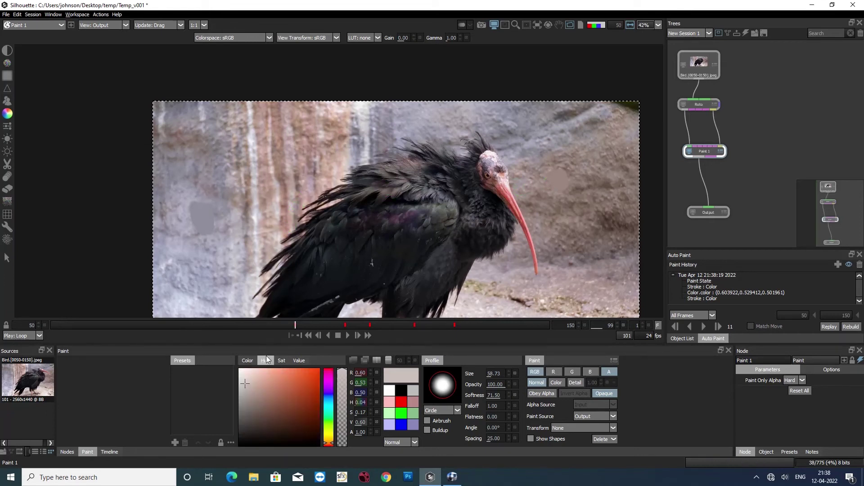
pyautogui.click(282, 360)
pyautogui.click(298, 360)
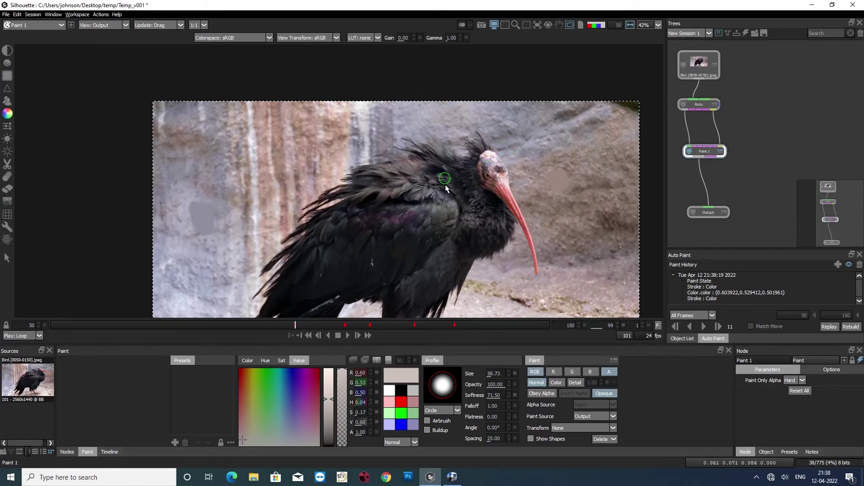
# Switch to the Color Correct brush, set hue to -44 and saturation to -100, and compare the effect with the split divider.
pyautogui.click(8, 128)
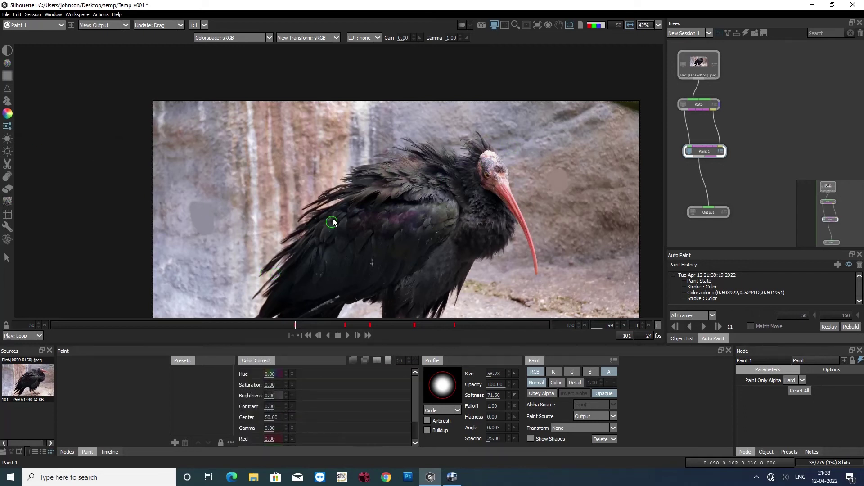
pyautogui.scroll(-3, 351, 185)
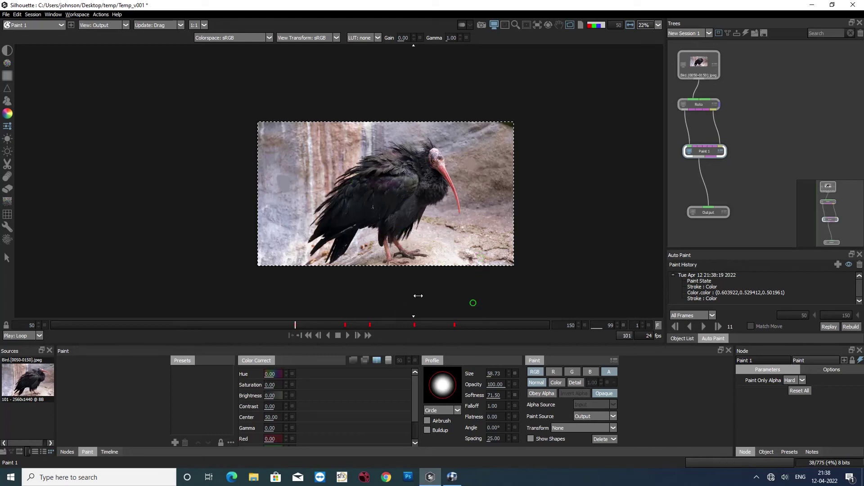
pyautogui.moveTo(273, 374)
pyautogui.mouseDown()
pyautogui.moveTo(285, 312)
pyautogui.moveTo(265, 461)
pyautogui.mouseUp()
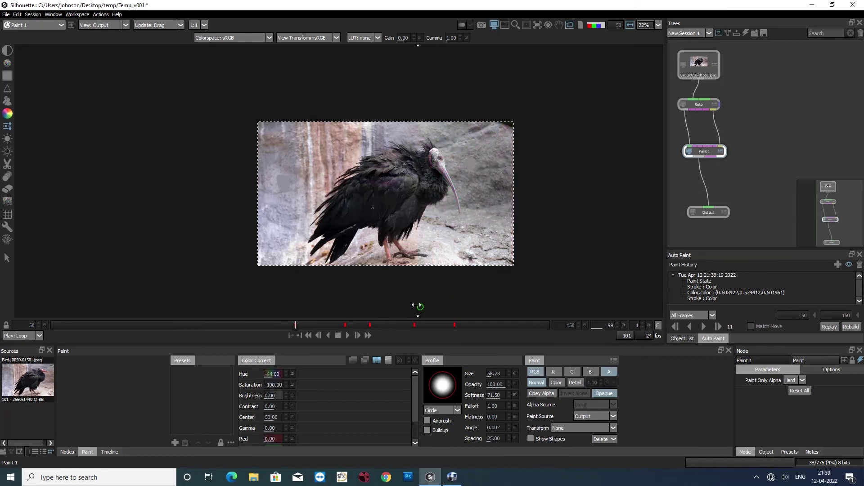
pyautogui.moveTo(417, 306); pyautogui.dragTo(476, 303)
pyautogui.moveTo(356, 298); pyautogui.dragTo(447, 291)
# Reset the Color Correct saturation, set contrast to 100 and compare the effect with the split divider.
pyautogui.click(291, 385)
pyautogui.moveTo(276, 406); pyautogui.dragTo(289, 353)
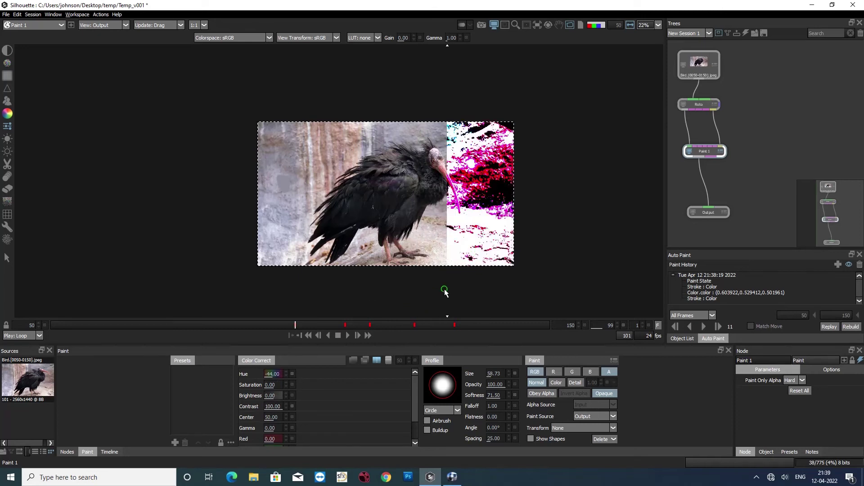
pyautogui.moveTo(446, 281)
pyautogui.mouseDown()
pyautogui.moveTo(457, 276)
pyautogui.moveTo(360, 291)
pyautogui.moveTo(446, 287)
pyautogui.mouseUp()
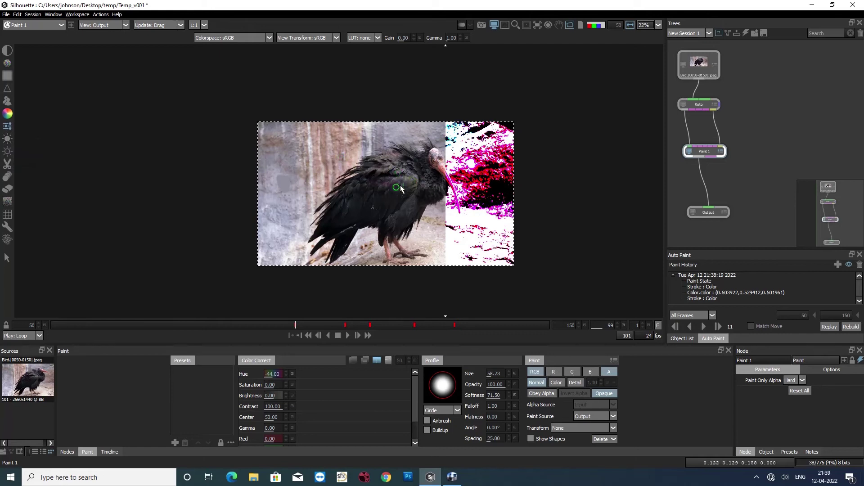
# Turn off the comparison, switch to the Drag brush and smear the feather edges below the bird's belly and tail.
pyautogui.scroll(5, 386, 190)
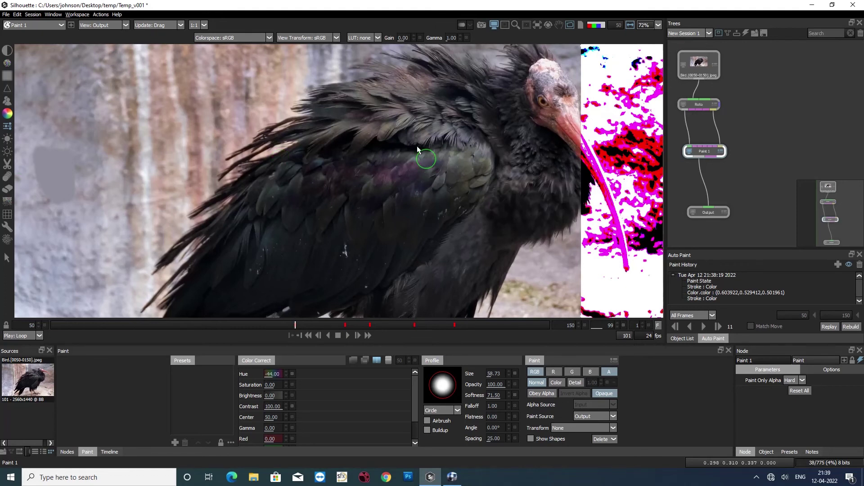
pyautogui.click(7, 177)
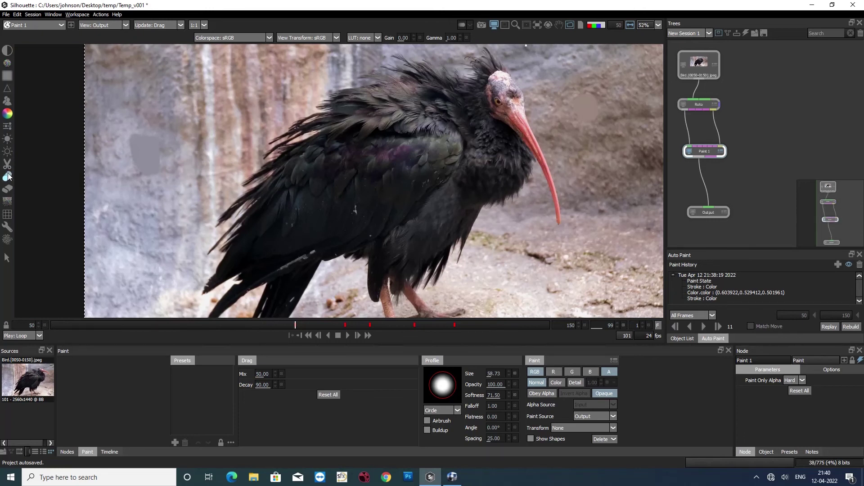
pyautogui.moveTo(382, 221); pyautogui.dragTo(384, 201)
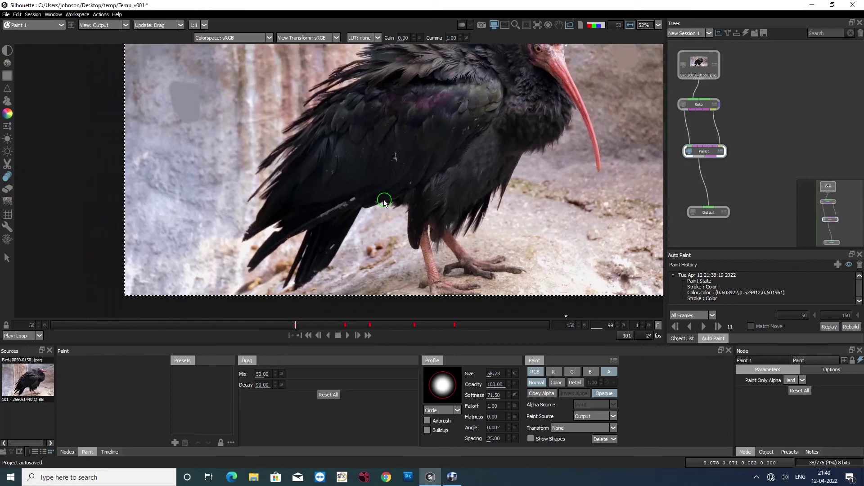
pyautogui.scroll(3, 378, 204)
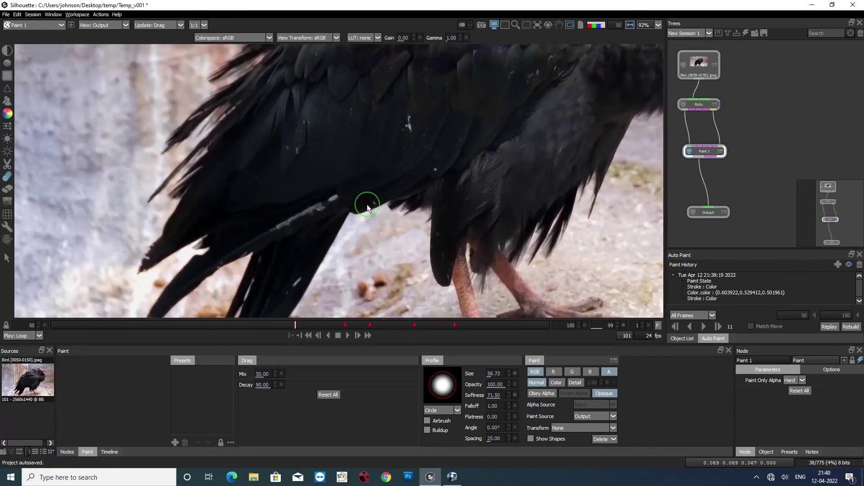
pyautogui.moveTo(367, 208)
pyautogui.mouseDown()
pyautogui.moveTo(357, 201)
pyautogui.moveTo(367, 222)
pyautogui.moveTo(386, 200)
pyautogui.moveTo(354, 210)
pyautogui.moveTo(351, 236)
pyautogui.mouseUp()
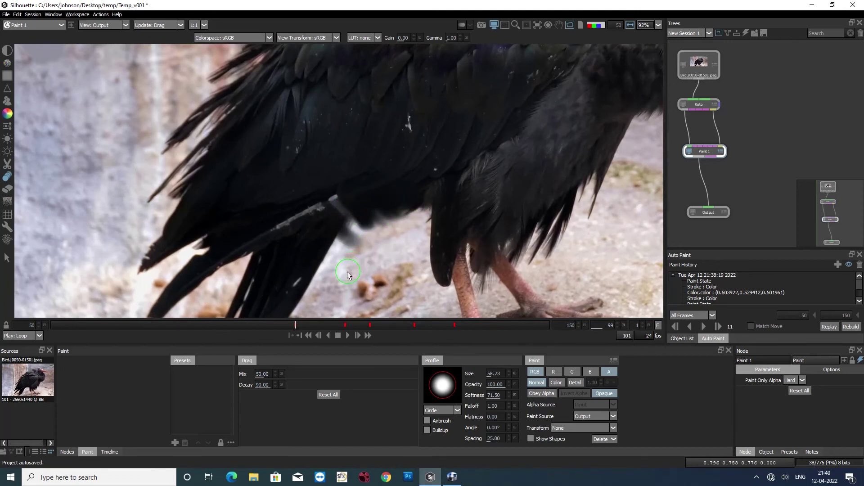
pyautogui.moveTo(348, 275)
pyautogui.mouseDown()
pyautogui.moveTo(316, 260)
pyautogui.moveTo(332, 268)
pyautogui.moveTo(323, 241)
pyautogui.moveTo(343, 247)
pyautogui.moveTo(325, 235)
pyautogui.moveTo(347, 240)
pyautogui.moveTo(295, 245)
pyautogui.moveTo(321, 246)
pyautogui.moveTo(314, 238)
pyautogui.moveTo(336, 229)
pyautogui.moveTo(318, 217)
pyautogui.moveTo(327, 224)
pyautogui.moveTo(277, 246)
pyautogui.mouseUp()
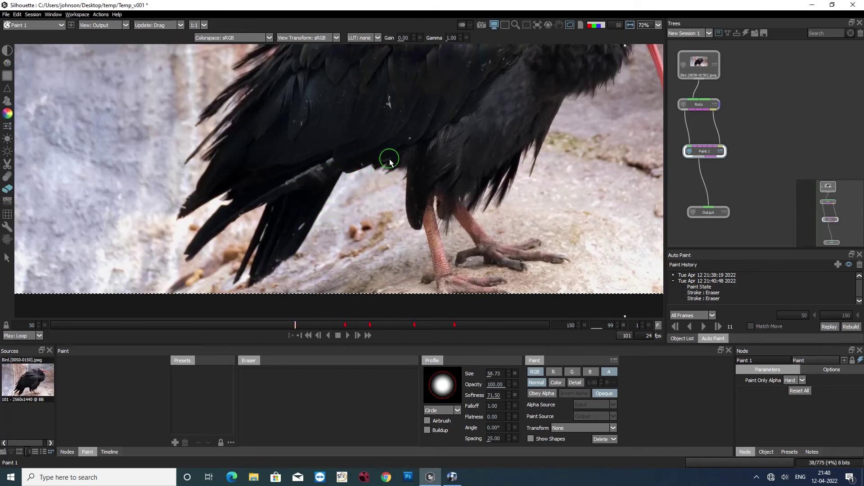
# Restore the smeared area below the belly with the Eraser brush and select the erase group in the paint history to show its strokes.
pyautogui.moveTo(389, 158); pyautogui.dragTo(333, 170)
pyautogui.moveTo(295, 138); pyautogui.dragTo(248, 156)
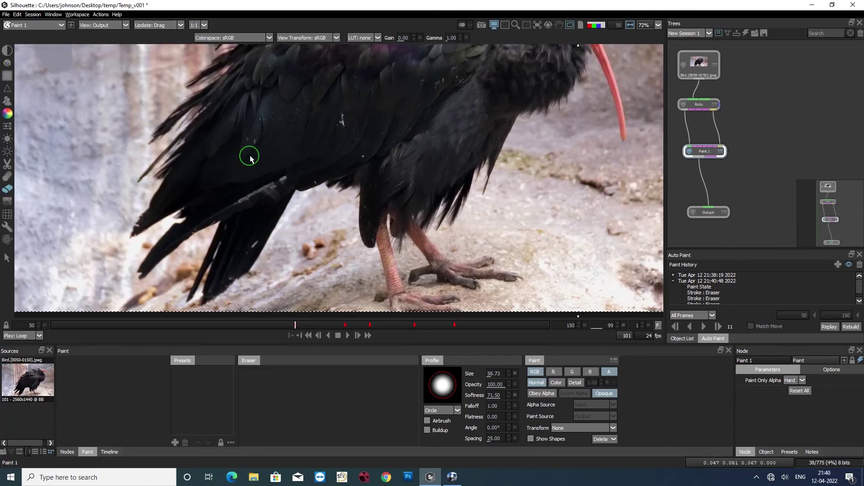
pyautogui.press('-')
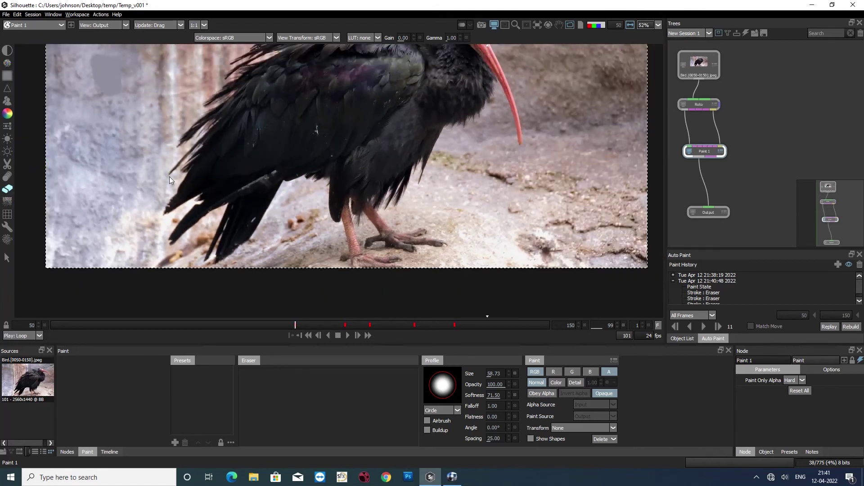
pyautogui.click(717, 280)
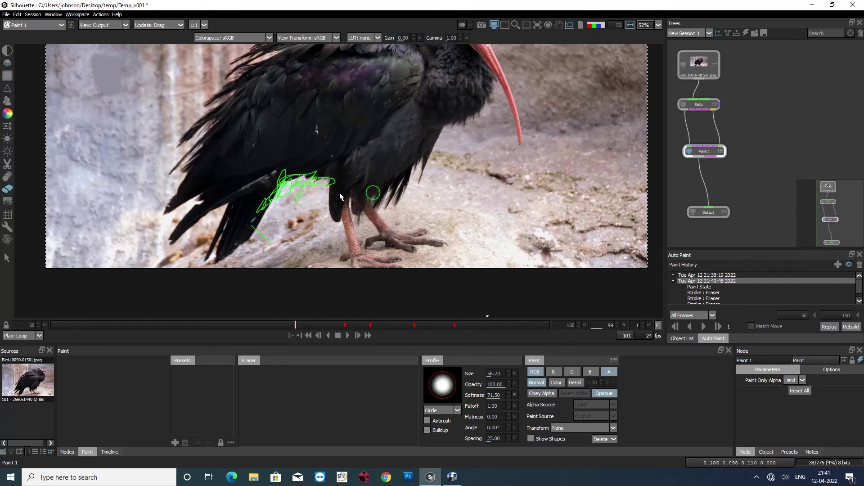
# Switch to the Grain brush, set the red grain size to 0.10 and paint grain over the ground beside the bird's feet at brush size 123.79.
pyautogui.click(6, 203)
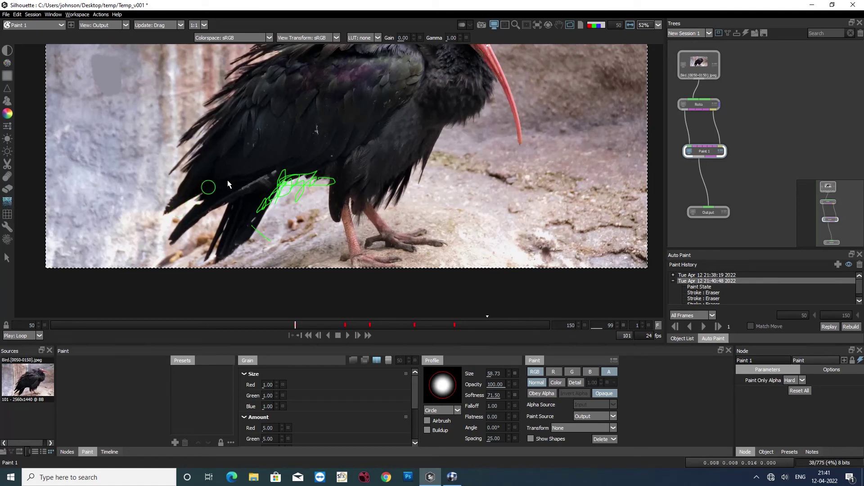
pyautogui.moveTo(284, 185); pyautogui.dragTo(344, 160)
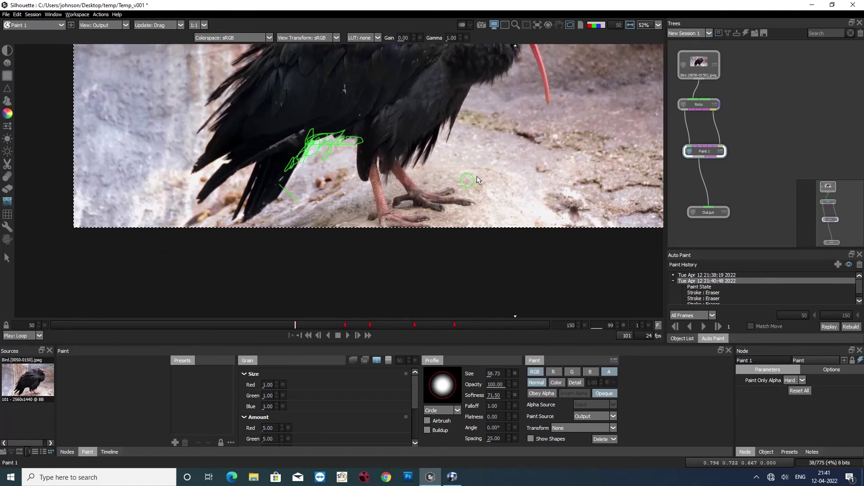
pyautogui.moveTo(475, 177); pyautogui.dragTo(417, 215)
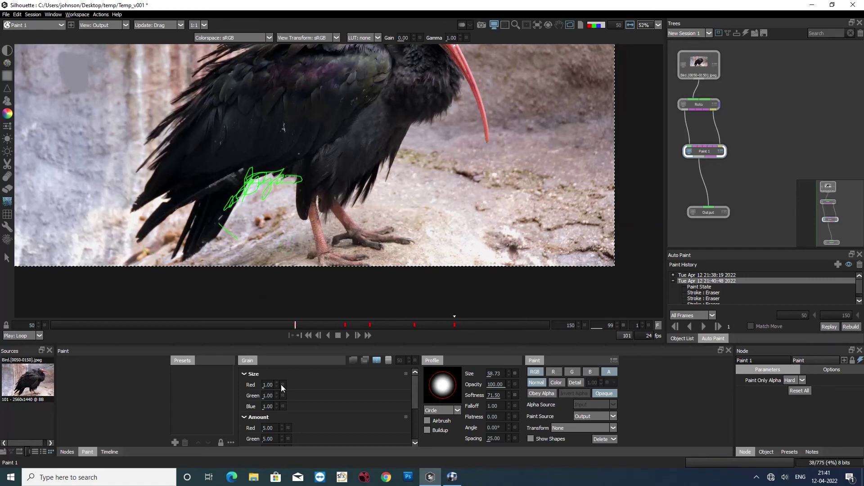
pyautogui.scroll(5, 441, 192)
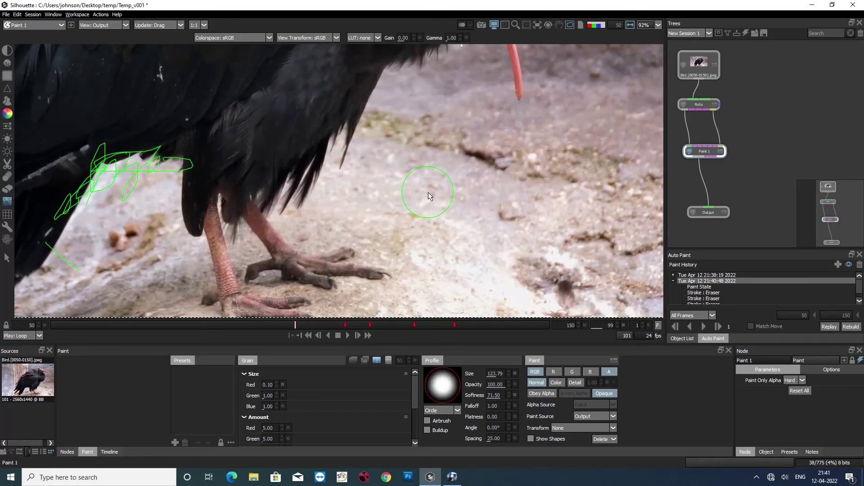
pyautogui.moveTo(418, 186)
pyautogui.mouseDown()
pyautogui.moveTo(357, 207)
pyautogui.moveTo(325, 244)
pyautogui.mouseUp()
pyautogui.scroll(-2, 252, 187)
pyautogui.scroll(-1, 264, 191)
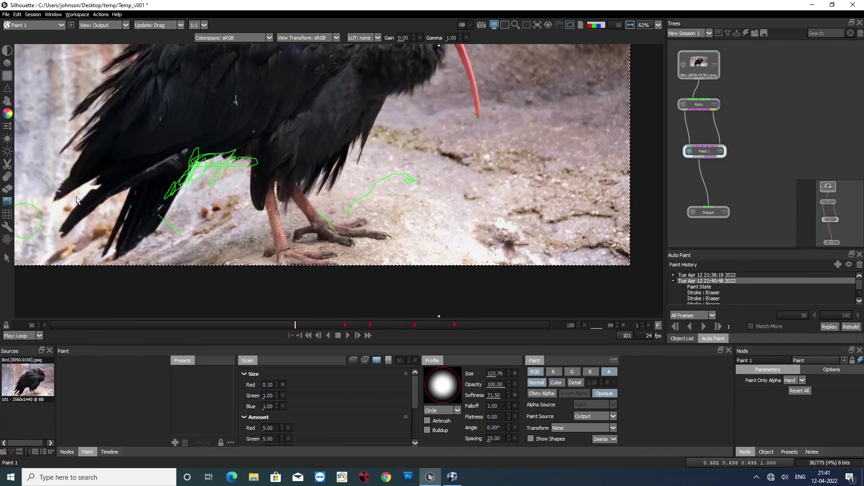
pyautogui.scroll(-2, 150, 158)
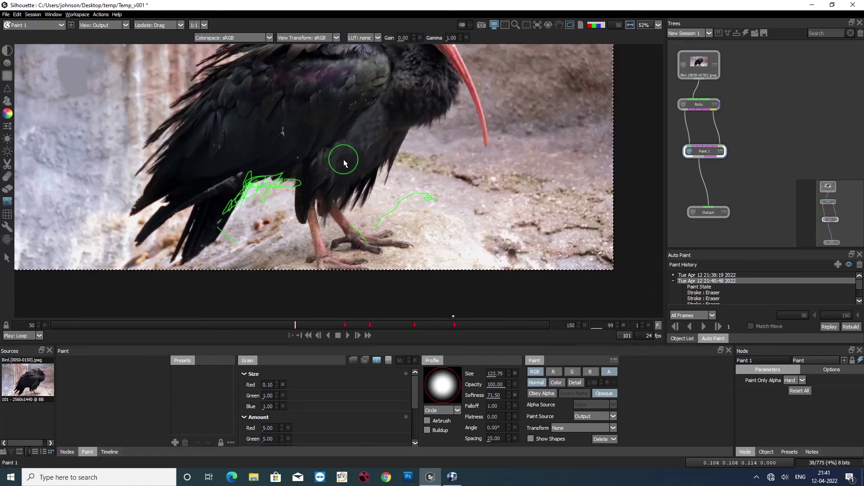
# Switch to the Clone brush and turn off the split comparison of the clone source.
pyautogui.moveTo(344, 163); pyautogui.dragTo(363, 167)
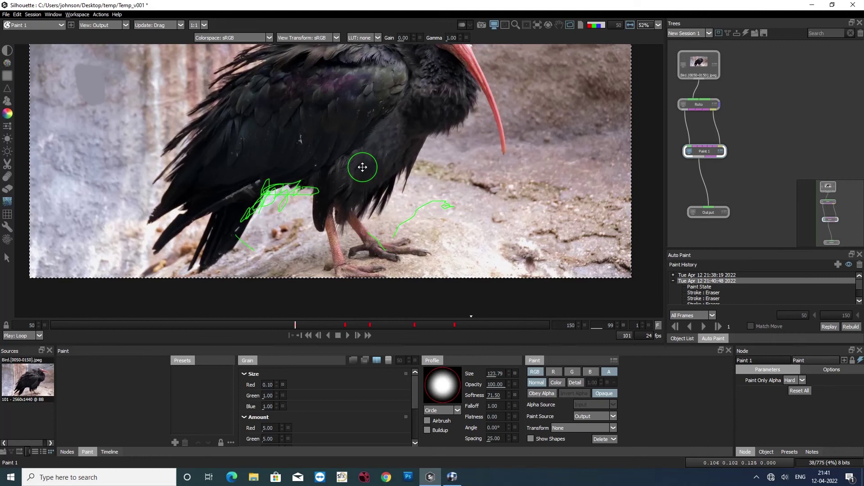
pyautogui.scroll(-3, 364, 171)
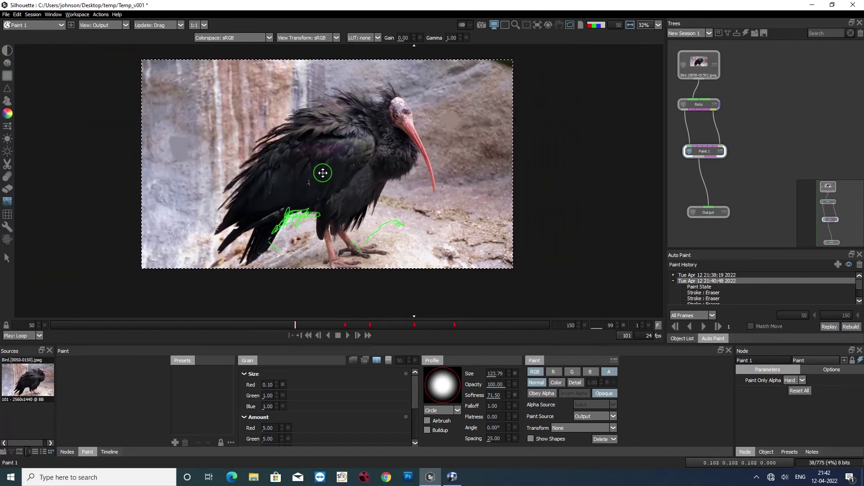
pyautogui.click(7, 102)
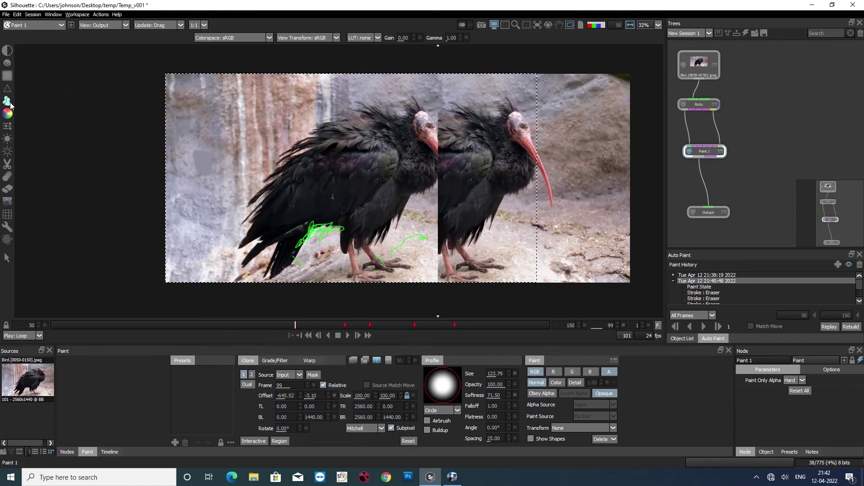
pyautogui.click(377, 361)
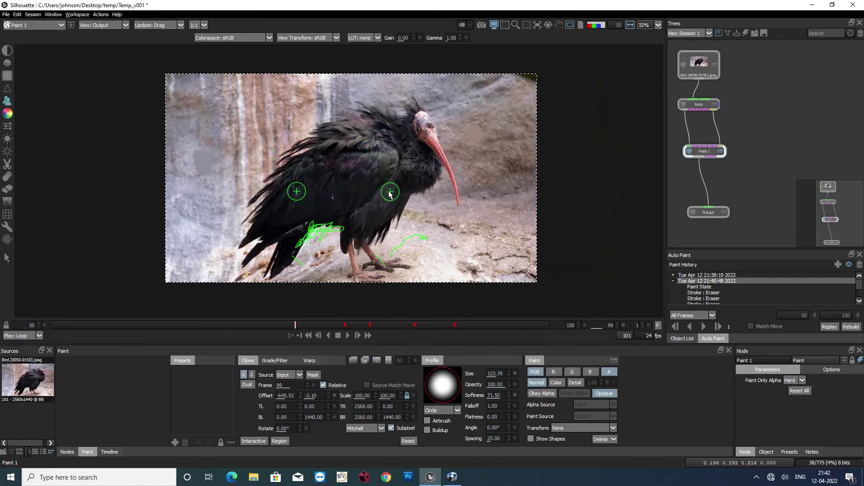
pyautogui.moveTo(385, 182); pyautogui.dragTo(402, 184)
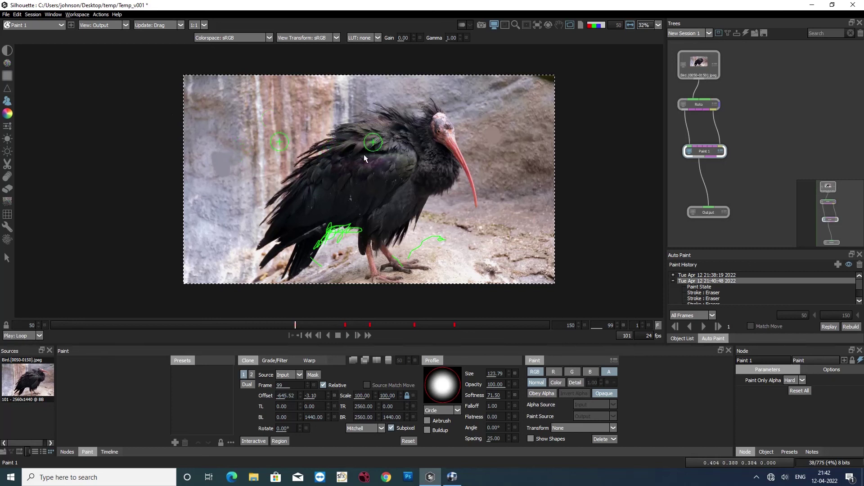
pyautogui.moveTo(364, 157); pyautogui.dragTo(370, 152)
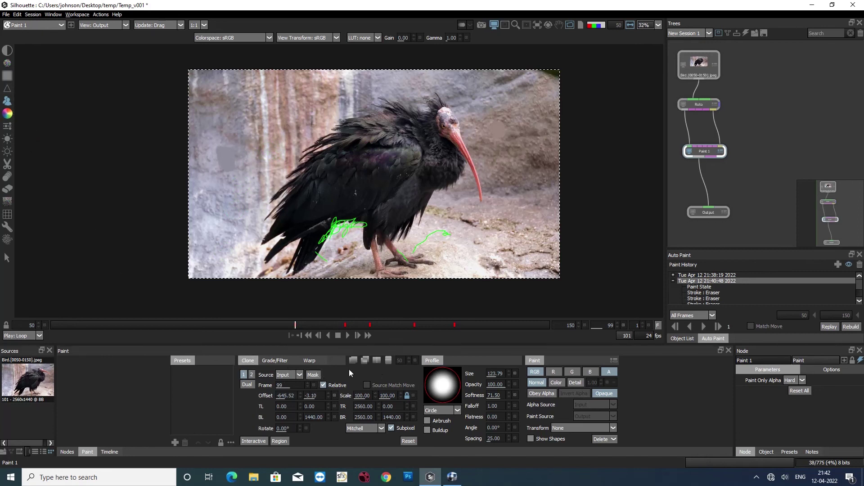
# Clone the wall texture over the bird's back and wing from the Input source with brush size 244.82.
pyautogui.click(290, 376)
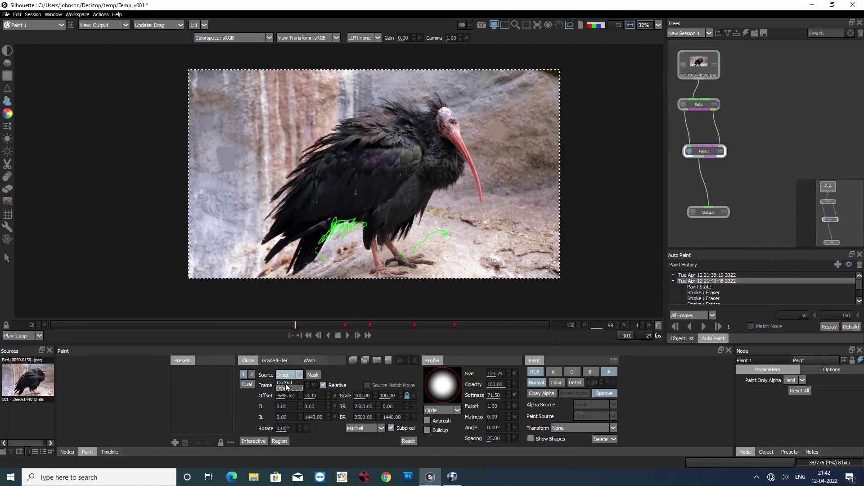
pyautogui.moveTo(293, 140)
pyautogui.mouseDown()
pyautogui.moveTo(301, 123)
pyautogui.moveTo(333, 142)
pyautogui.moveTo(349, 129)
pyautogui.moveTo(343, 153)
pyautogui.moveTo(321, 160)
pyautogui.moveTo(321, 170)
pyautogui.moveTo(312, 165)
pyautogui.moveTo(310, 194)
pyautogui.moveTo(304, 172)
pyautogui.moveTo(298, 196)
pyautogui.moveTo(351, 123)
pyautogui.moveTo(381, 128)
pyautogui.moveTo(381, 112)
pyautogui.moveTo(371, 104)
pyautogui.moveTo(391, 109)
pyautogui.moveTo(383, 122)
pyautogui.moveTo(421, 129)
pyautogui.moveTo(421, 149)
pyautogui.moveTo(421, 134)
pyautogui.moveTo(431, 131)
pyautogui.moveTo(403, 142)
pyautogui.moveTo(431, 173)
pyautogui.moveTo(459, 153)
pyautogui.moveTo(437, 151)
pyautogui.moveTo(448, 173)
pyautogui.moveTo(468, 149)
pyautogui.moveTo(454, 117)
pyautogui.moveTo(403, 123)
pyautogui.moveTo(442, 99)
pyautogui.mouseUp()
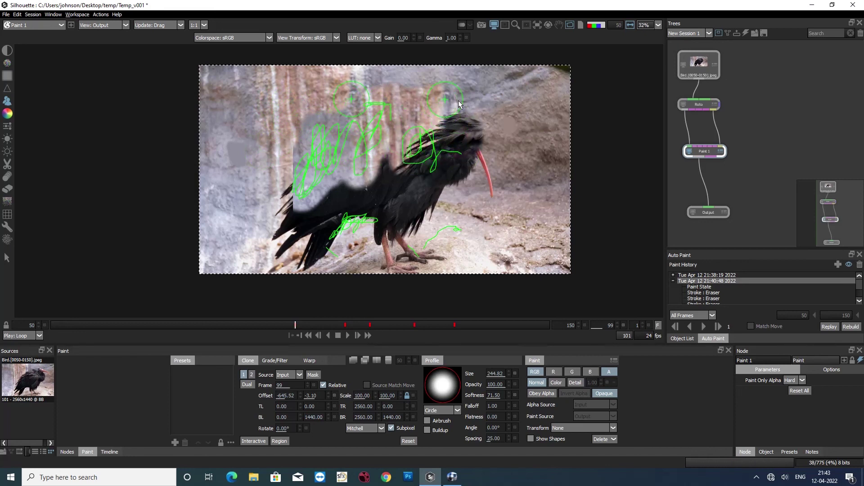
pyautogui.moveTo(390, 216)
pyautogui.mouseDown()
pyautogui.moveTo(414, 205)
pyautogui.moveTo(421, 174)
pyautogui.moveTo(411, 179)
pyautogui.moveTo(432, 172)
pyautogui.moveTo(424, 194)
pyautogui.moveTo(413, 191)
pyautogui.moveTo(420, 209)
pyautogui.moveTo(402, 184)
pyautogui.mouseUp()
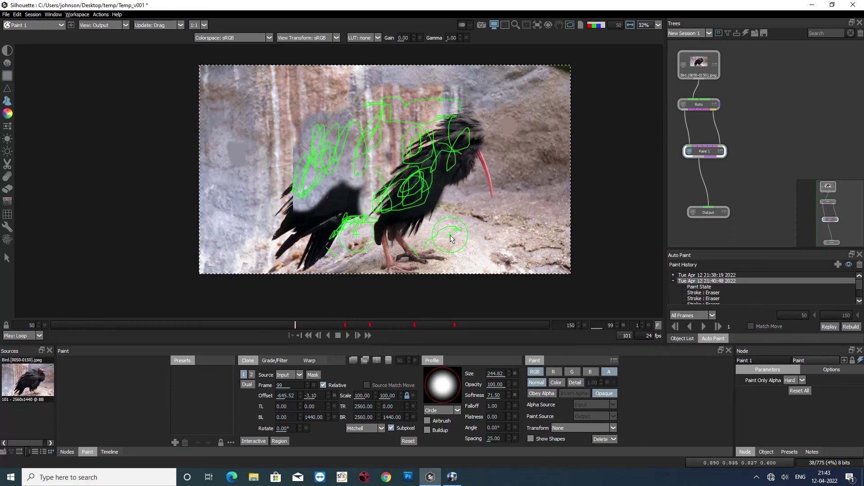
# Compare the painted frame with the clone source using the split divider, disable Relative and set the clone source to Output.
pyautogui.click(380, 359)
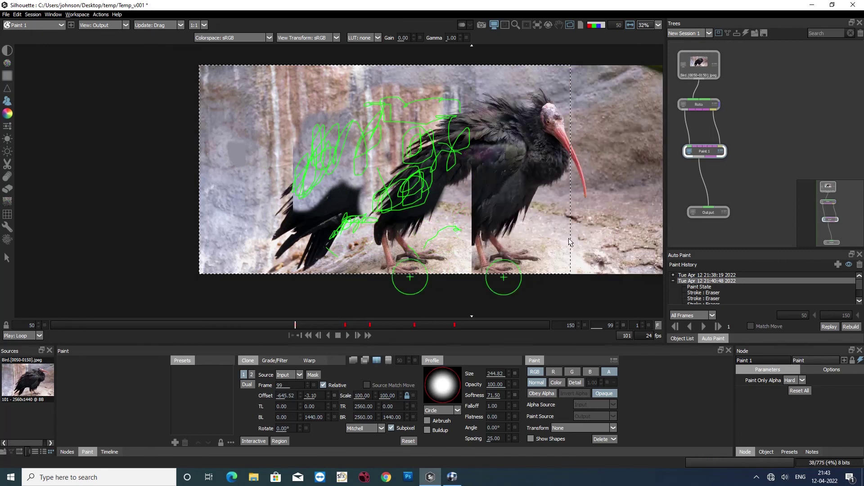
pyautogui.moveTo(470, 245)
pyautogui.mouseDown()
pyautogui.moveTo(245, 247)
pyautogui.moveTo(468, 243)
pyautogui.moveTo(329, 236)
pyautogui.moveTo(450, 230)
pyautogui.moveTo(312, 222)
pyautogui.mouseUp()
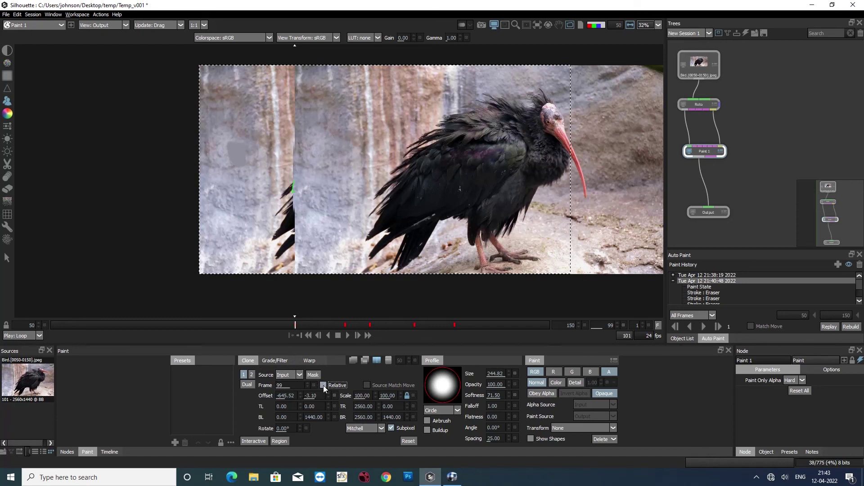
pyautogui.click(291, 375)
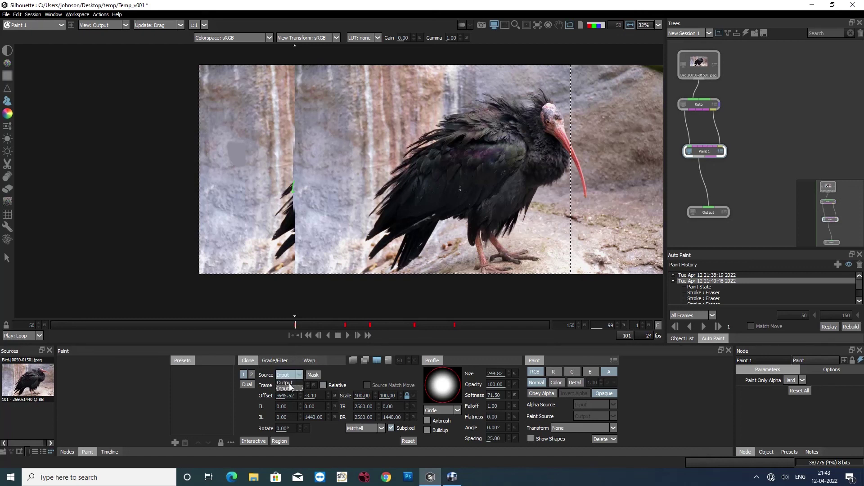
pyautogui.click(289, 385)
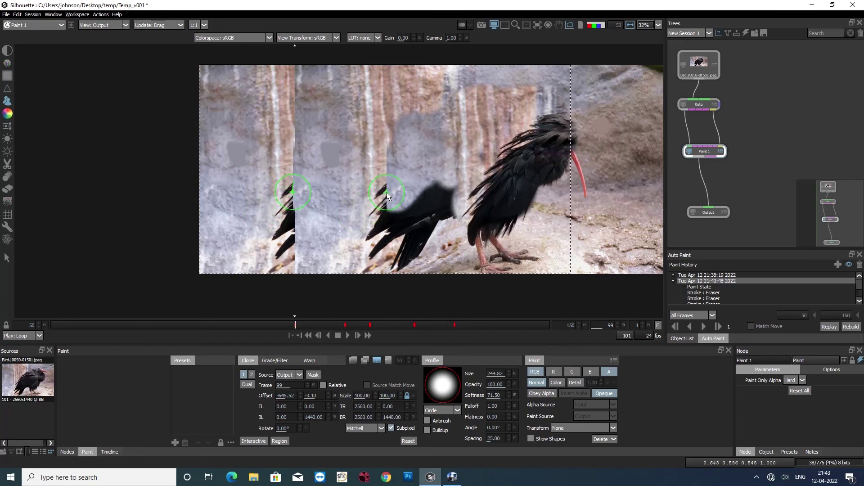
pyautogui.moveTo(387, 192); pyautogui.dragTo(360, 203)
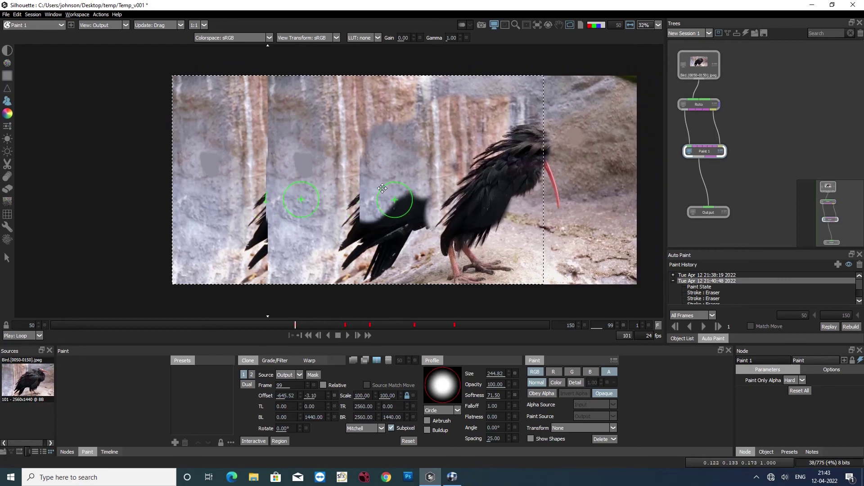
pyautogui.moveTo(399, 205); pyautogui.dragTo(383, 189)
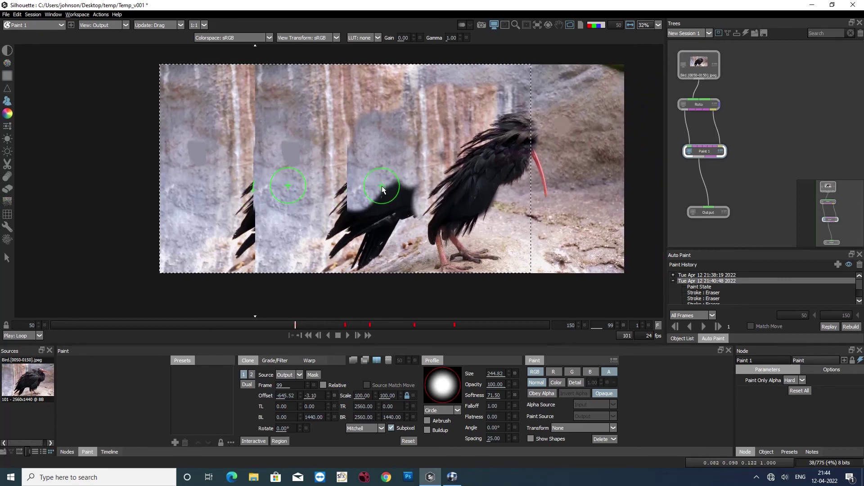